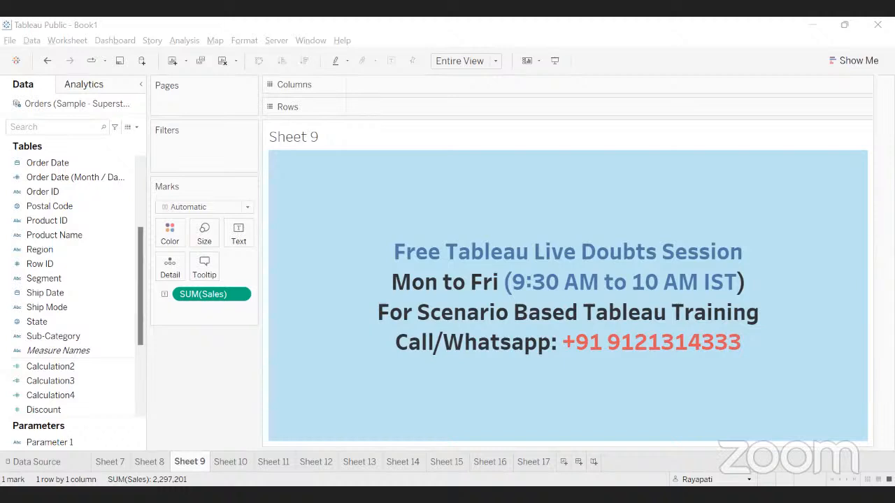
Step: Admit the waiting guest into the Google Meet call
{"action": "left_click", "coordinate": [255, 337]}
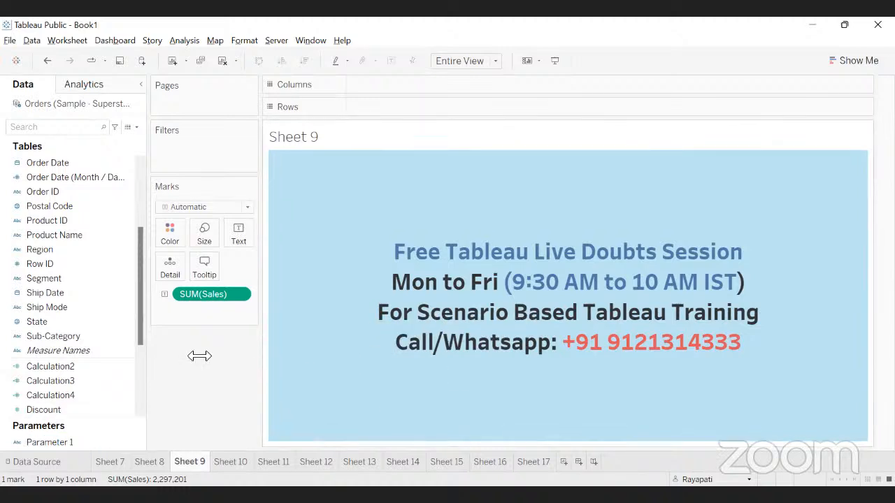
{"action": "key", "text": "alt+Tab"}
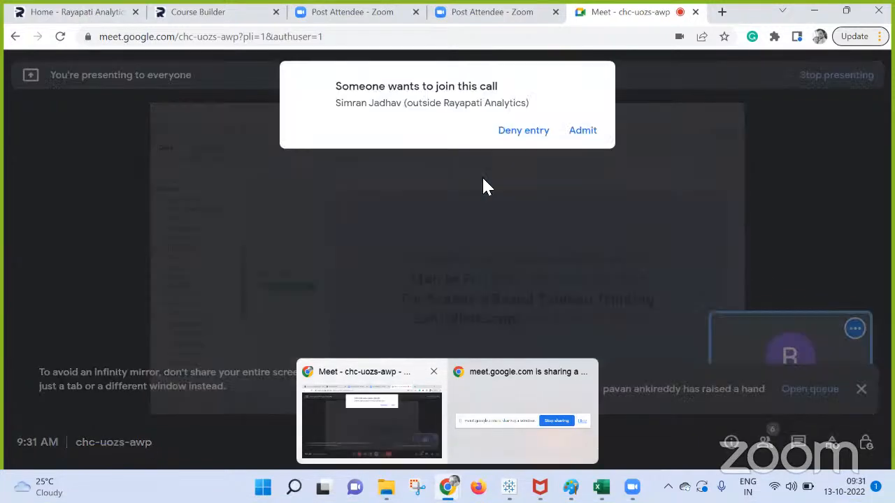
{"action": "left_click", "coordinate": [583, 130]}
Step: Stop presenting, re-share the entire screen, and bring Tableau Book1 to the front
{"action": "left_click", "coordinate": [477, 443]}
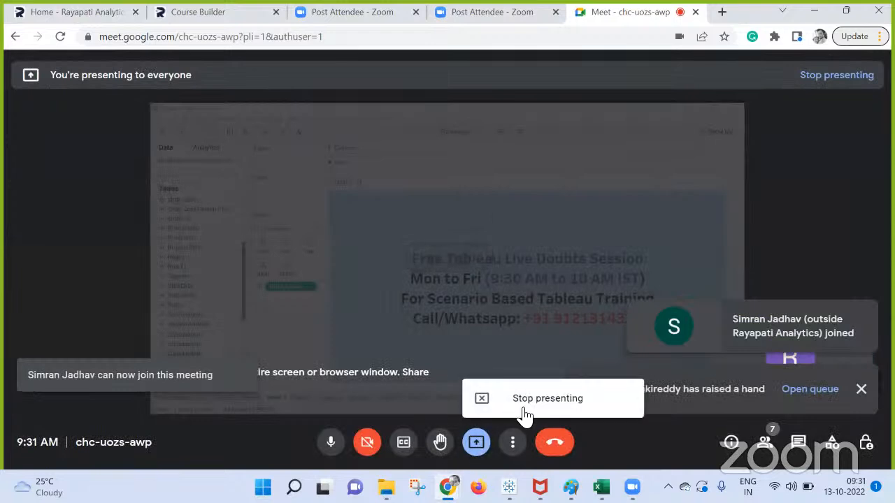
{"action": "left_click", "coordinate": [526, 408]}
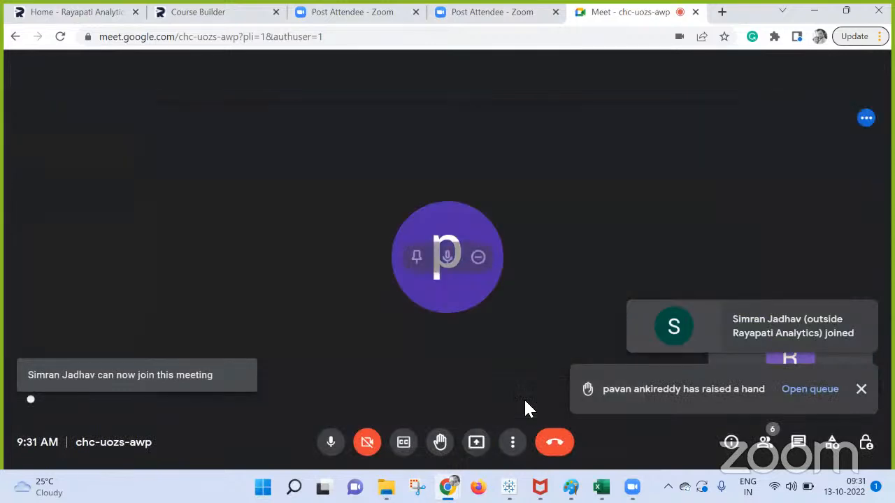
{"action": "left_click", "coordinate": [479, 444]}
{"action": "left_click", "coordinate": [509, 342]}
{"action": "left_click", "coordinate": [440, 259]}
{"action": "left_click", "coordinate": [563, 324]}
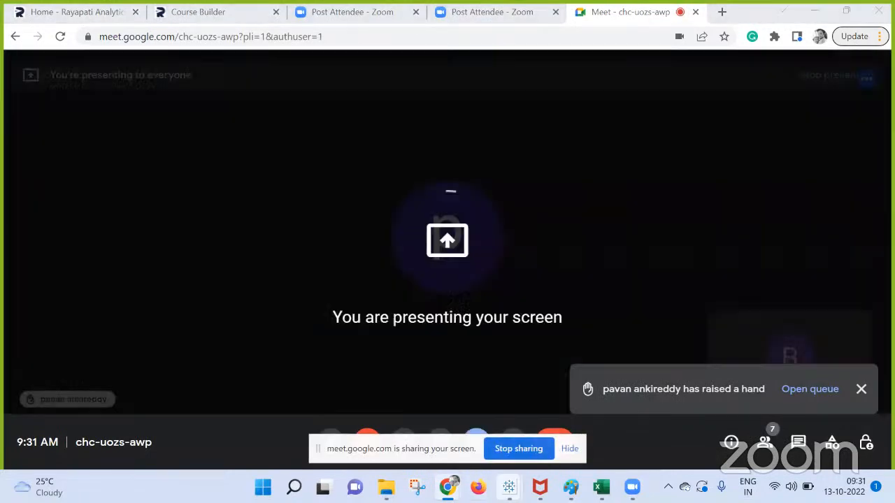
{"action": "mouse_move", "coordinate": [508, 488]}
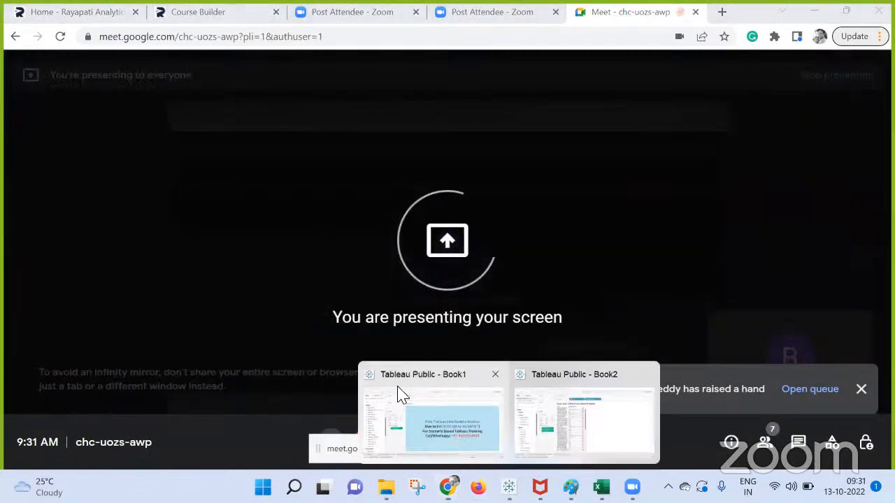
{"action": "left_click", "coordinate": [427, 384]}
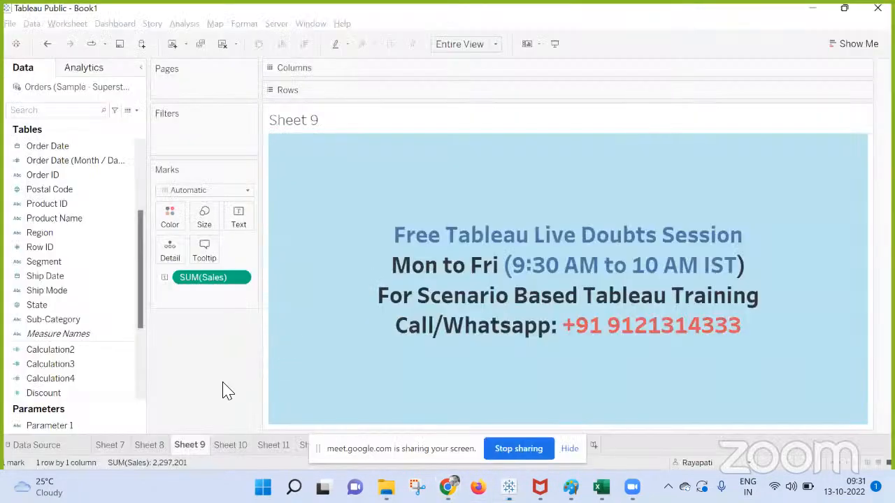
Step: Add a blank new worksheet, Sheet 10, after Sheet 9 in the Tableau workbook
{"action": "left_click", "coordinate": [569, 449]}
{"action": "left_click", "coordinate": [240, 445]}
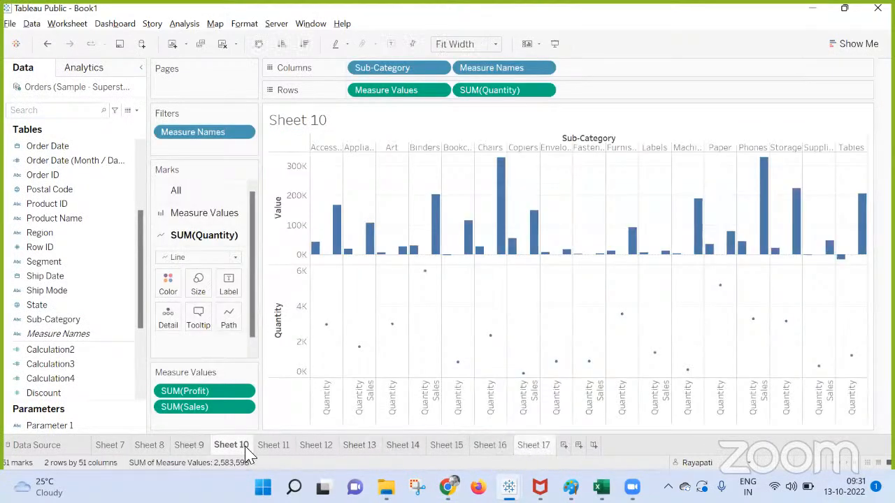
{"action": "right_click", "coordinate": [521, 448]}
{"action": "left_click", "coordinate": [495, 332]}
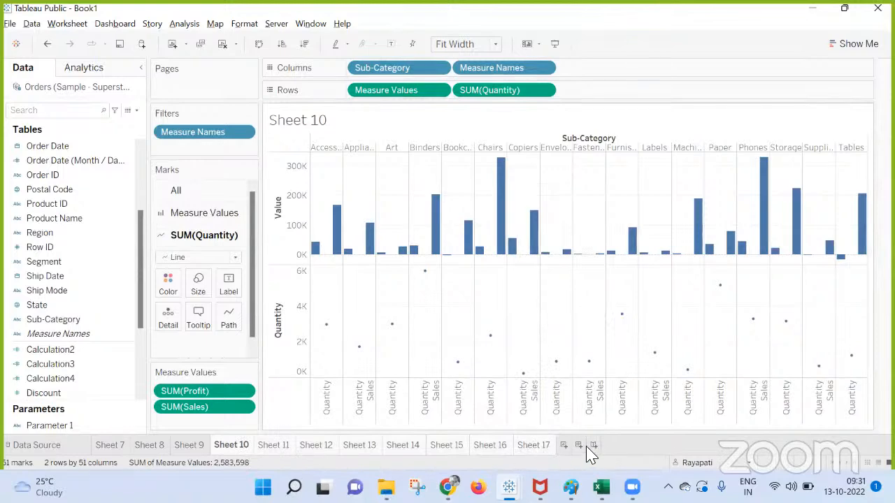
{"action": "left_click", "coordinate": [565, 446]}
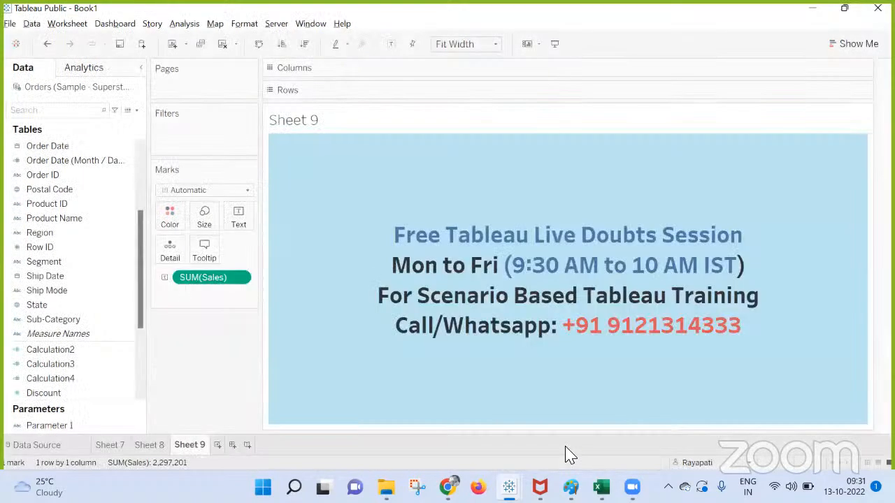
{"action": "right_click", "coordinate": [567, 455]}
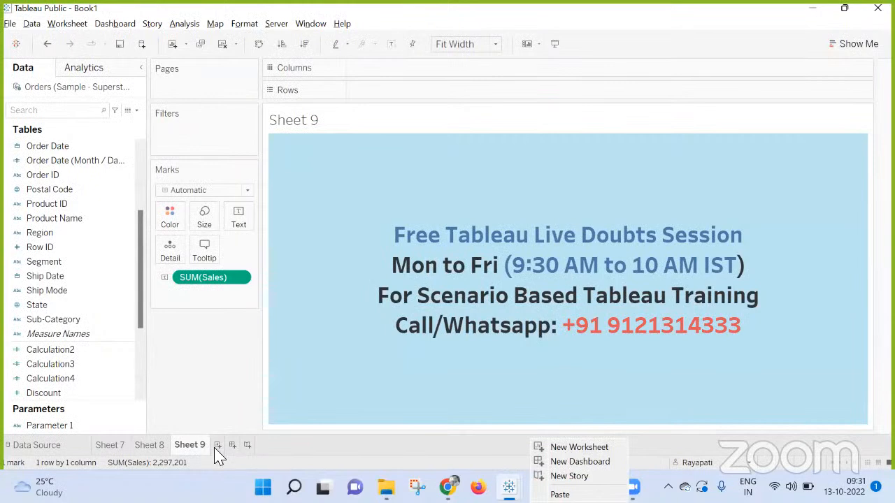
{"action": "left_click", "coordinate": [217, 446]}
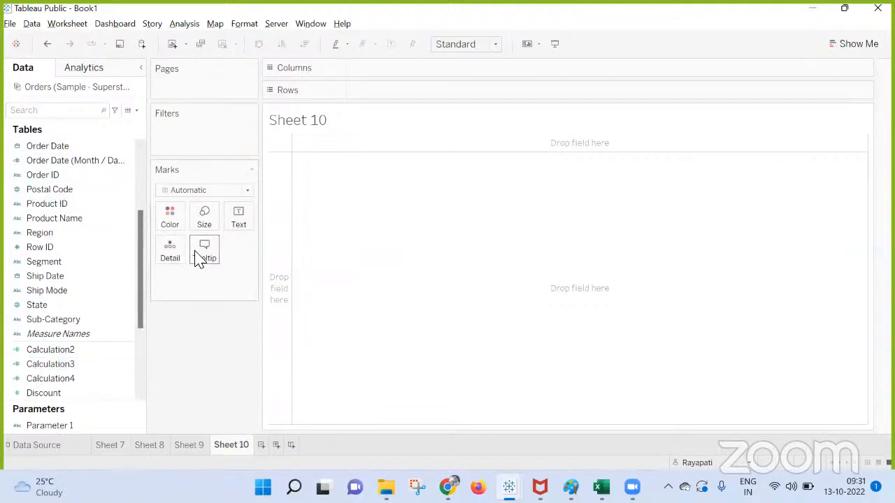
{"action": "scroll", "coordinate": [79, 226], "scroll_direction": "up", "scroll_amount": 3}
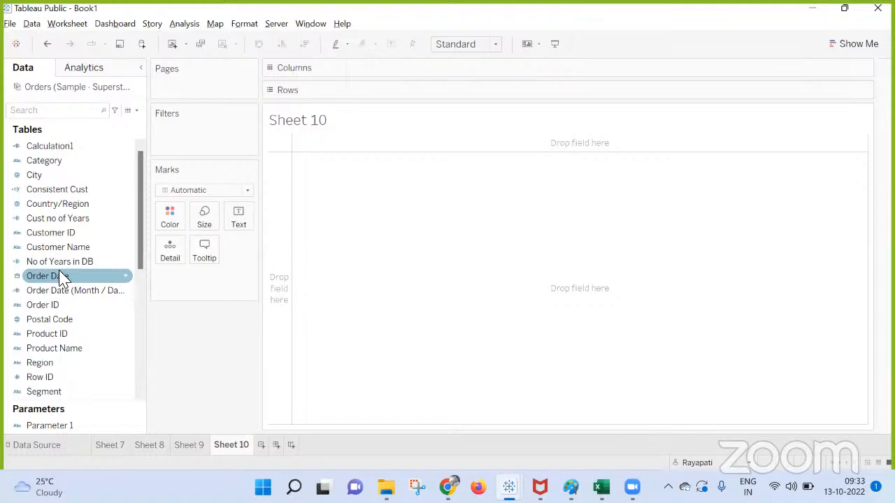
Step: Put Customer Name on Rows, keeping all 793 members despite the size warning
{"action": "left_click_drag", "start_coordinate": [50, 248], "coordinate": [435, 87]}
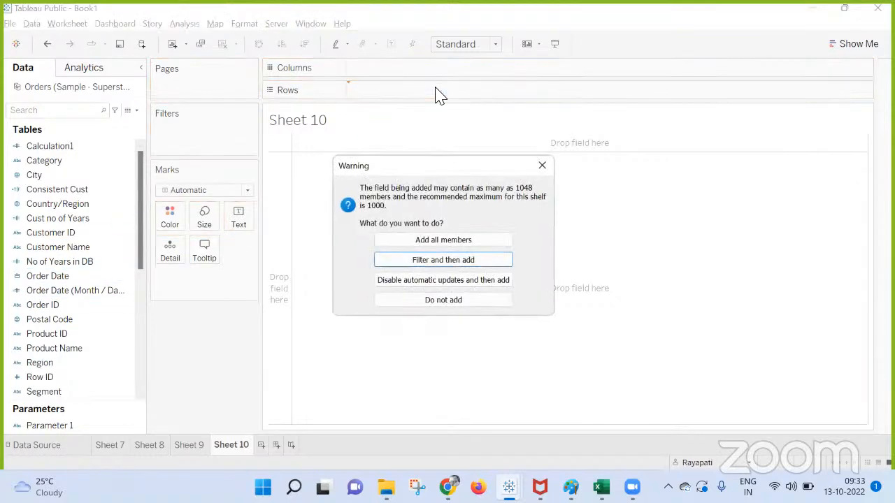
{"action": "left_click", "coordinate": [447, 250]}
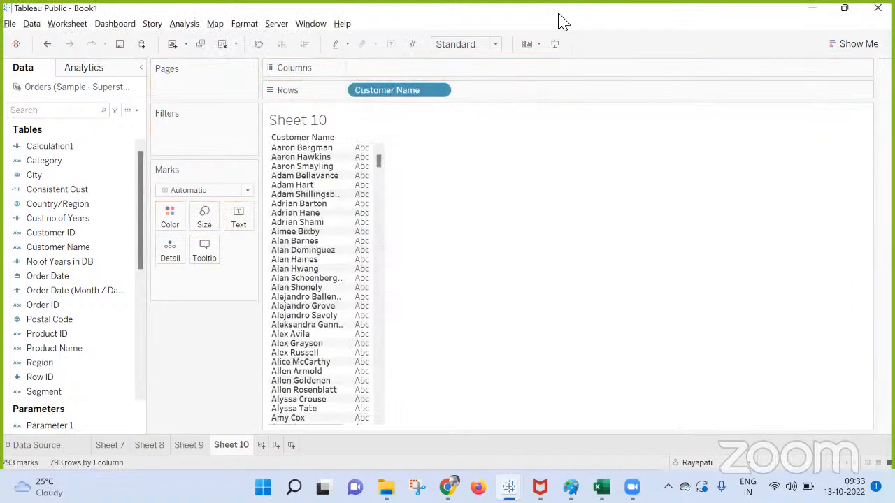
{"action": "left_click", "coordinate": [63, 193]}
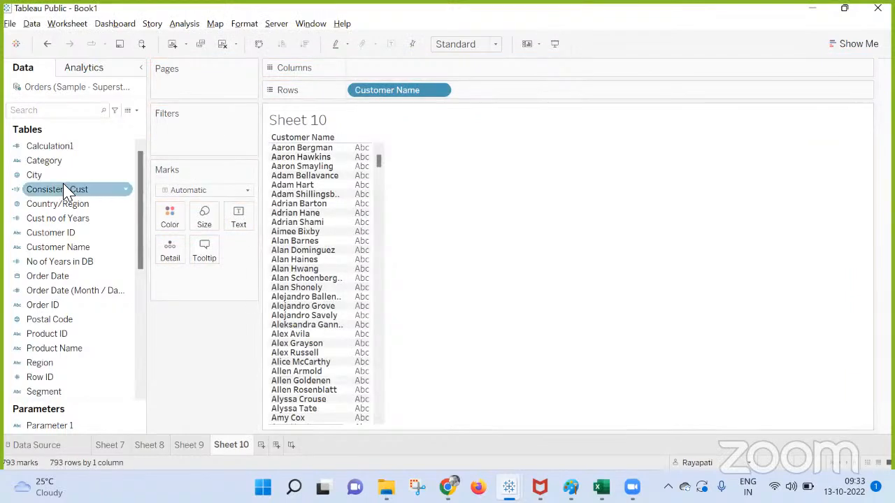
Step: Create a custom split of Customer Name, producing Customer Name - Split 1
{"action": "right_click", "coordinate": [88, 248]}
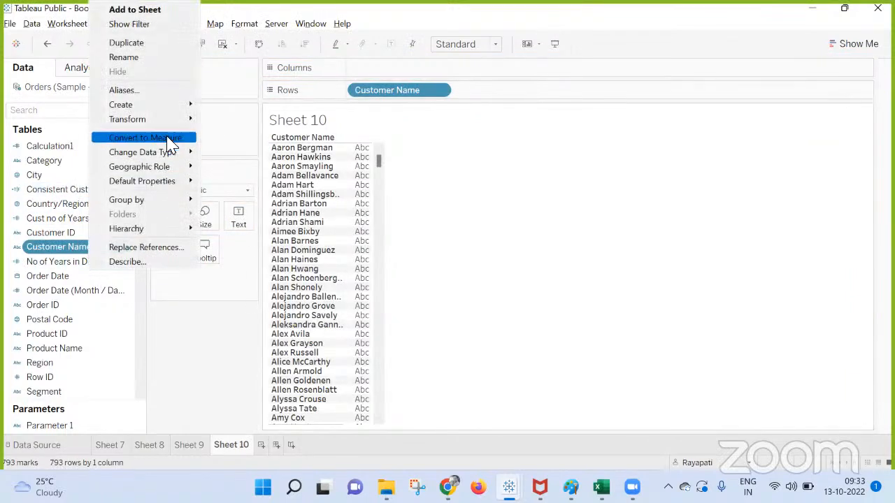
{"action": "mouse_move", "coordinate": [175, 119]}
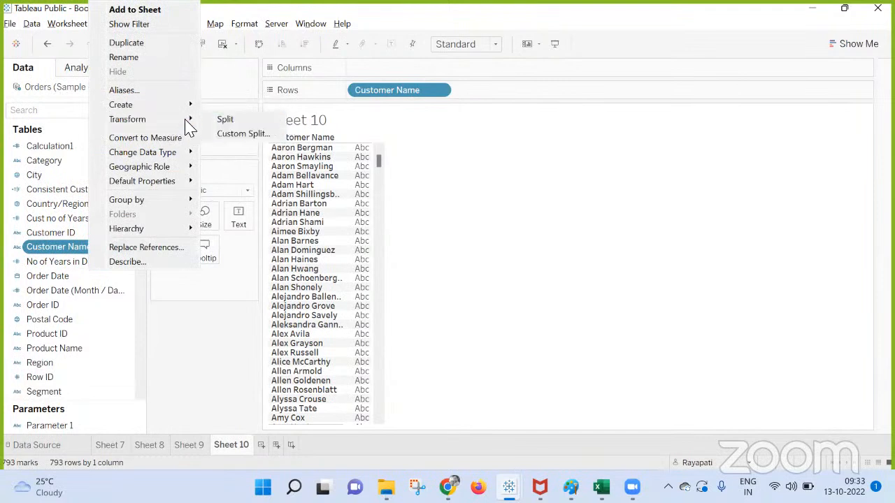
{"action": "left_click", "coordinate": [244, 133]}
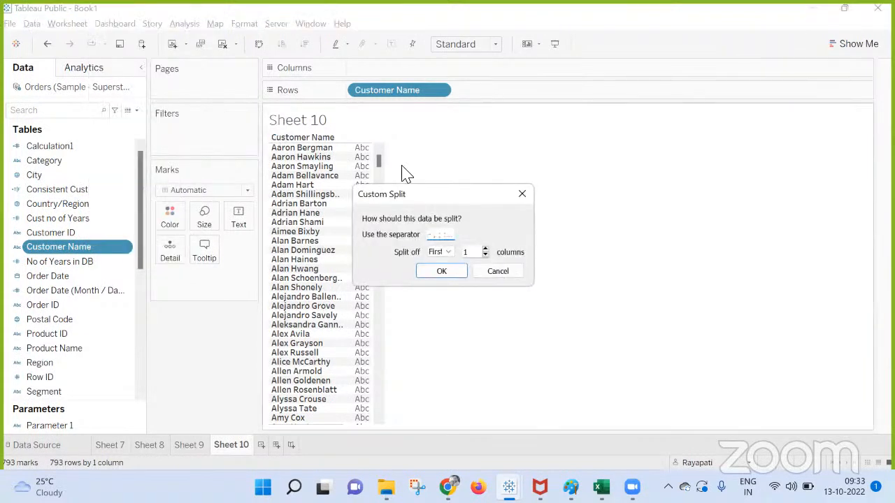
{"action": "left_click", "coordinate": [447, 271]}
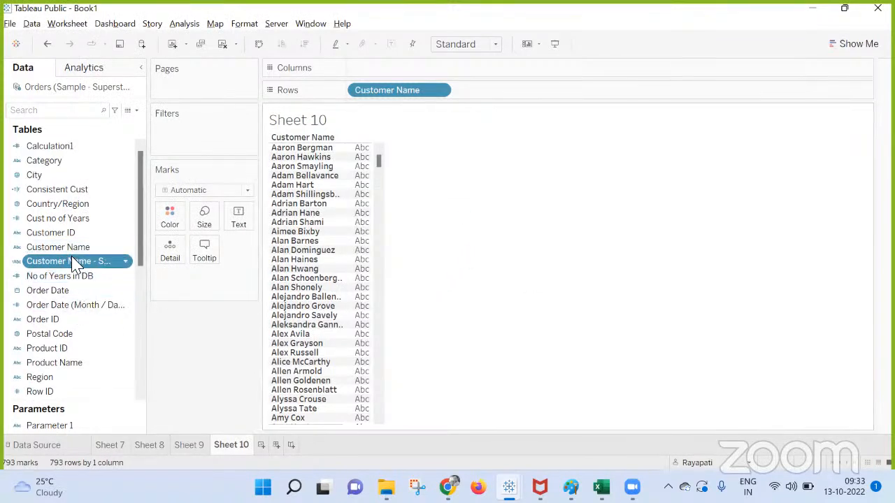
Step: Delete the Customer Name - Split 1 field
{"action": "right_click", "coordinate": [73, 262]}
{"action": "left_click", "coordinate": [144, 133]}
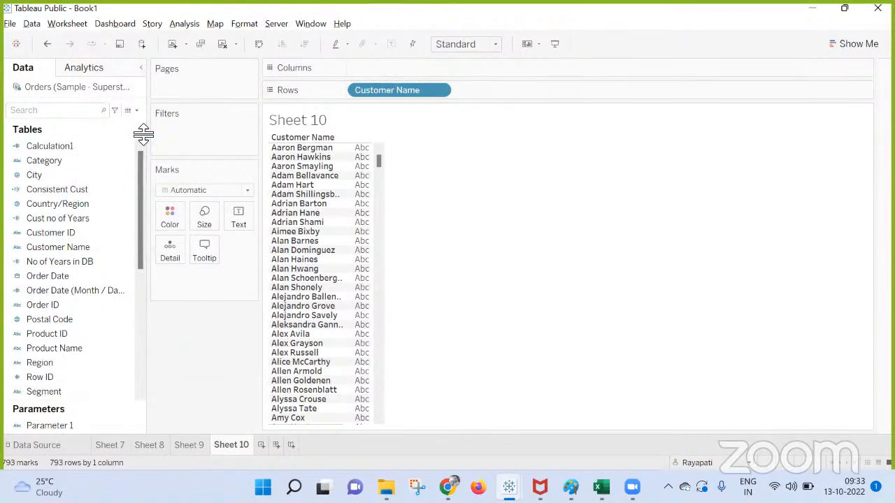
{"action": "left_click", "coordinate": [70, 219]}
Step: Split Customer Name and add both Split 1 and Split 2 to Rows
{"action": "left_click", "coordinate": [77, 249]}
{"action": "right_click", "coordinate": [78, 249]}
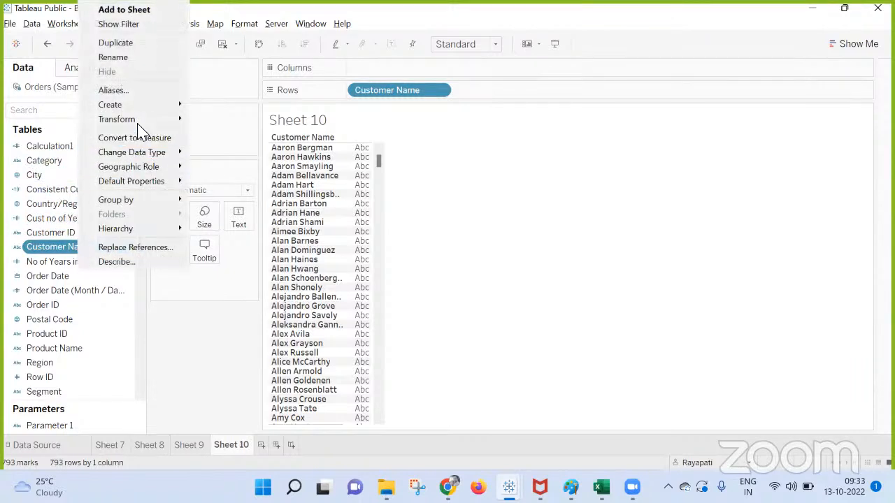
{"action": "mouse_move", "coordinate": [178, 122]}
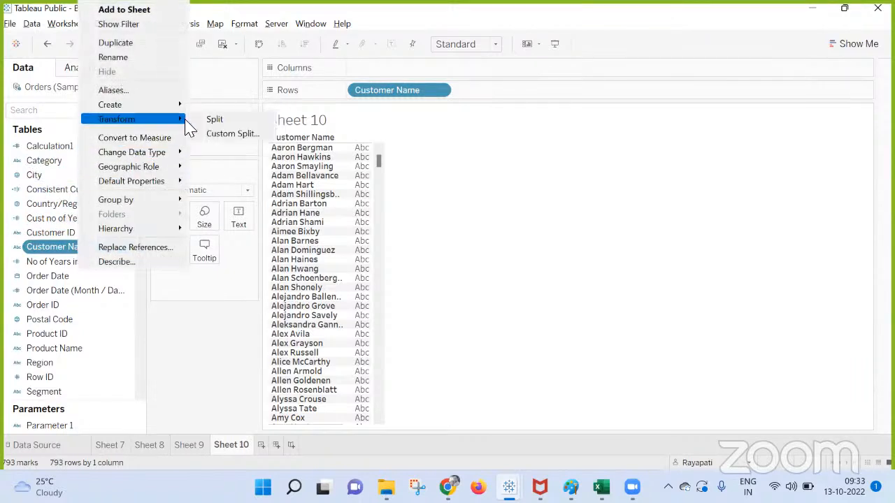
{"action": "left_click", "coordinate": [209, 119]}
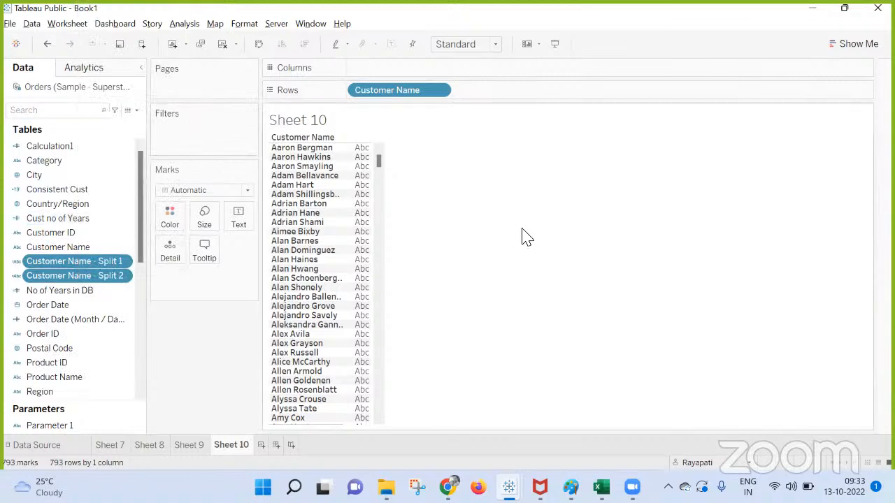
{"action": "left_click", "coordinate": [82, 262]}
{"action": "left_click_drag", "start_coordinate": [83, 264], "coordinate": [563, 96]}
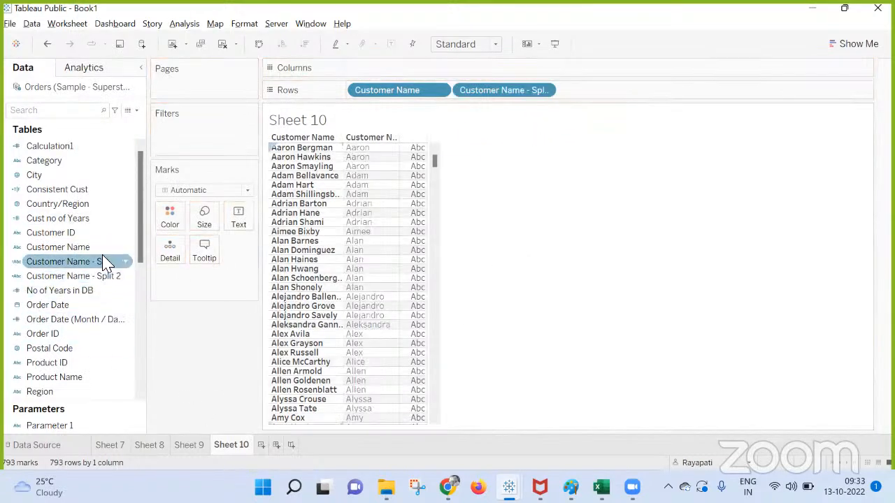
{"action": "left_click_drag", "start_coordinate": [81, 262], "coordinate": [625, 91]}
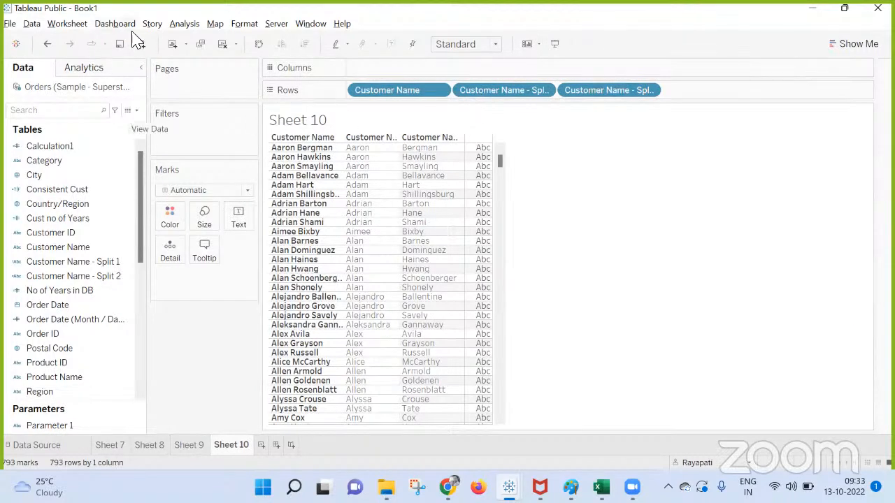
Step: Build a calculated field joining Customer Name - Split 2 + ' ' + Split 1
{"action": "left_click", "coordinate": [183, 25]}
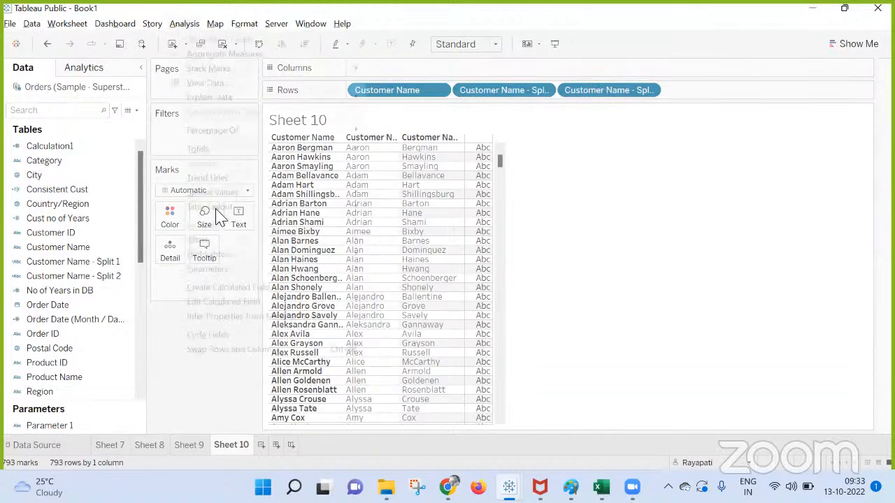
{"action": "left_click", "coordinate": [224, 291]}
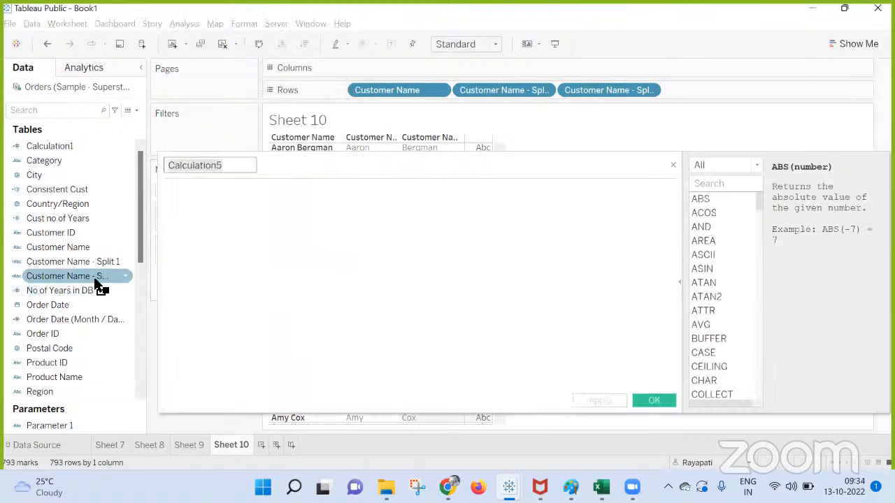
{"action": "left_click_drag", "start_coordinate": [94, 278], "coordinate": [362, 223]}
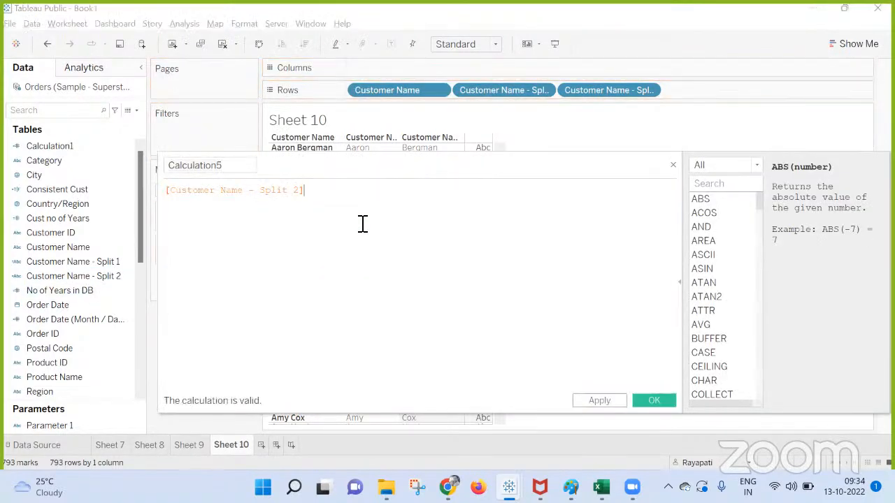
{"action": "type", "text": "+ ' ' +"}
{"action": "left_click_drag", "start_coordinate": [28, 262], "coordinate": [511, 214]}
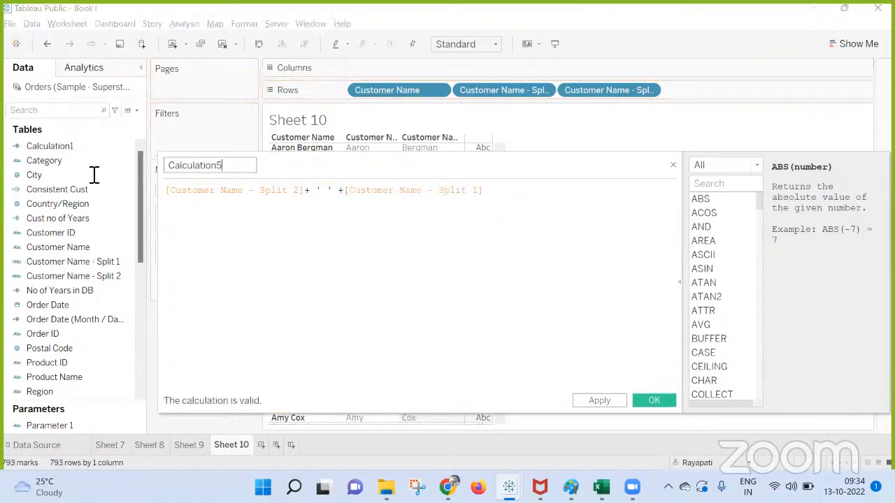
Step: Name the calculation 'Cust Name Rev' and save it
{"action": "left_click_drag", "start_coordinate": [230, 171], "coordinate": [79, 172]}
{"action": "type", "text": "Cusr"}
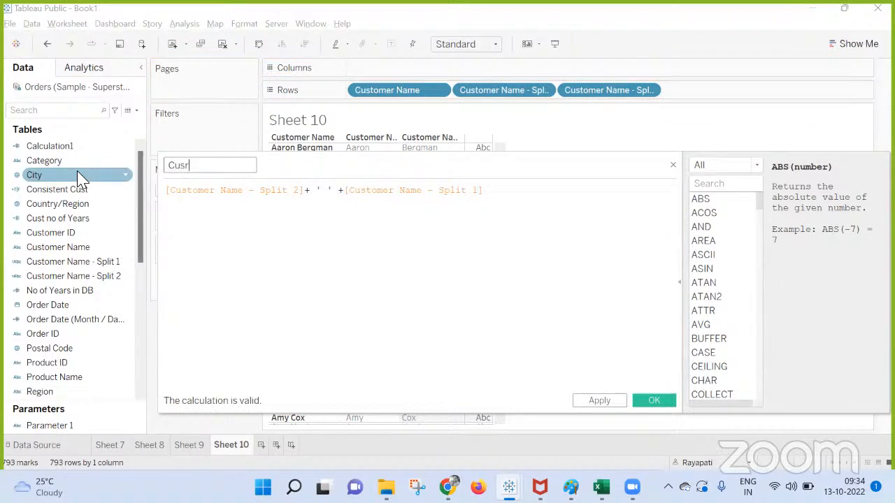
{"action": "type", "text": "t Bane"}
{"action": "key", "text": "BackSpace"}
{"action": "key", "text": "BackSpace"}
{"action": "key", "text": "BackSpace"}
{"action": "key", "text": "BackSpace"}
{"action": "type", "text": "Name Rev"}
{"action": "key", "text": "BackSpace"}
{"action": "type", "text": "v"}
{"action": "left_click", "coordinate": [650, 402]}
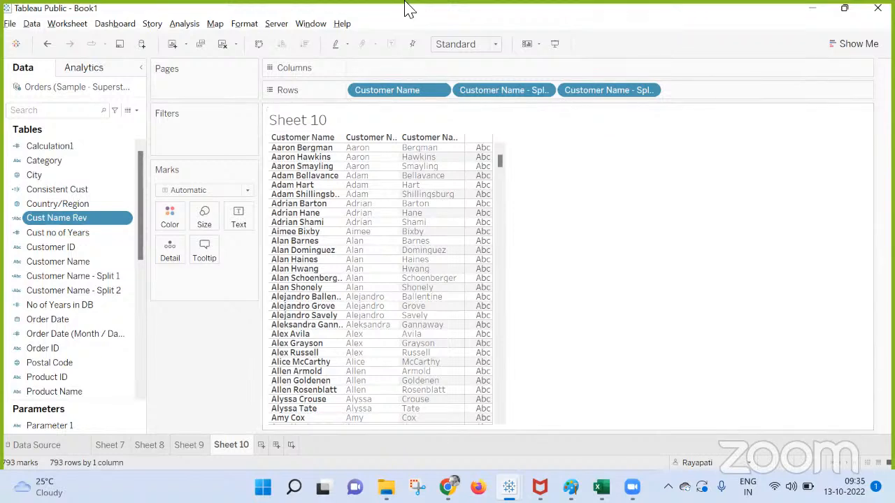
Step: Create a new calculated field with the formula [Customer Name] = [Cust Name Rev]
{"action": "left_click", "coordinate": [181, 24]}
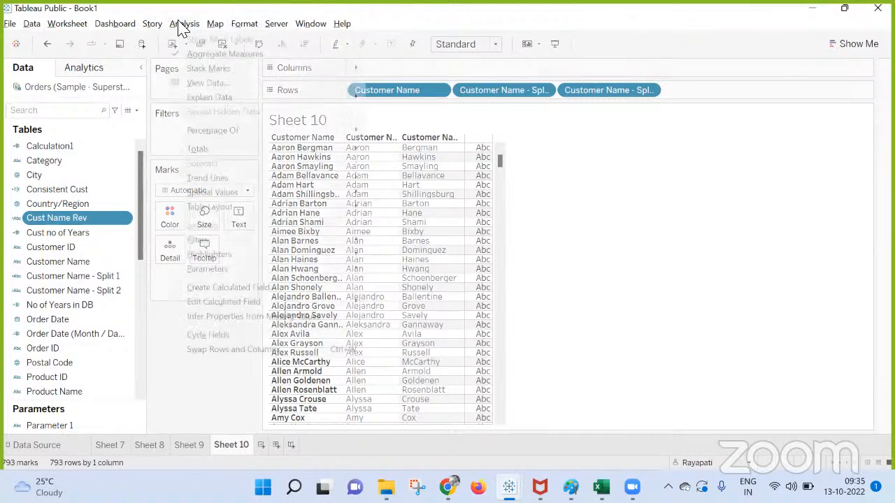
{"action": "left_click", "coordinate": [240, 290]}
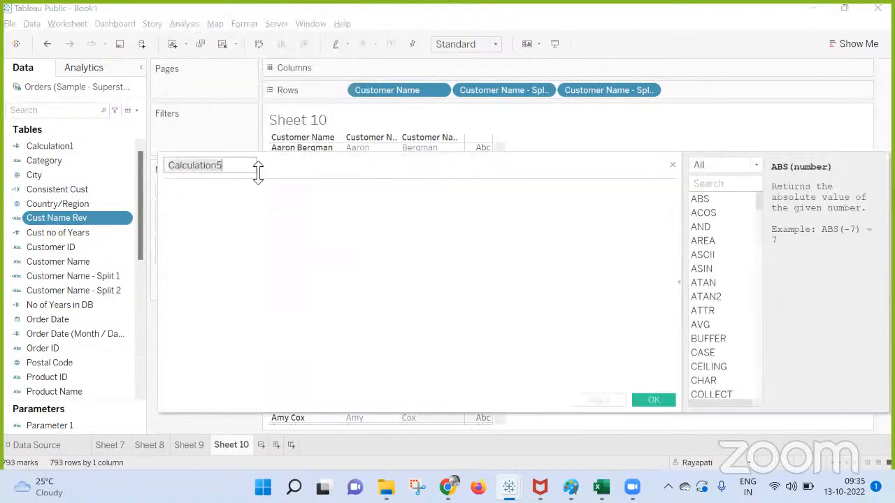
{"action": "left_click", "coordinate": [339, 208]}
{"action": "left_click_drag", "start_coordinate": [390, 100], "coordinate": [255, 249]}
{"action": "left_click_drag", "start_coordinate": [60, 218], "coordinate": [334, 208]}
{"action": "left_click", "coordinate": [248, 194]}
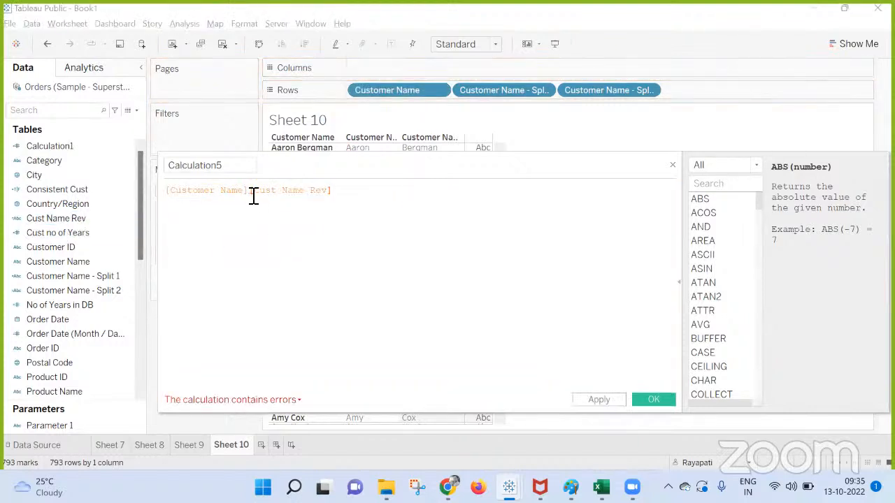
{"action": "type", "text": "="}
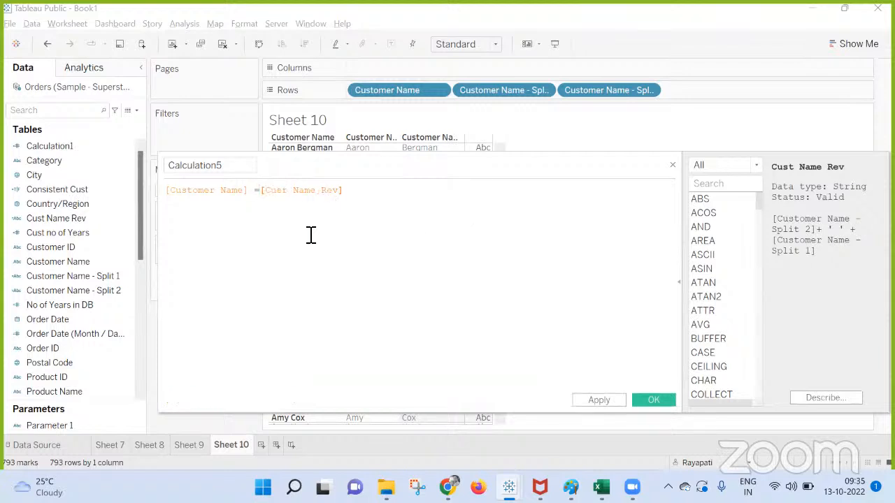
{"action": "left_click_drag", "start_coordinate": [375, 196], "coordinate": [100, 196]}
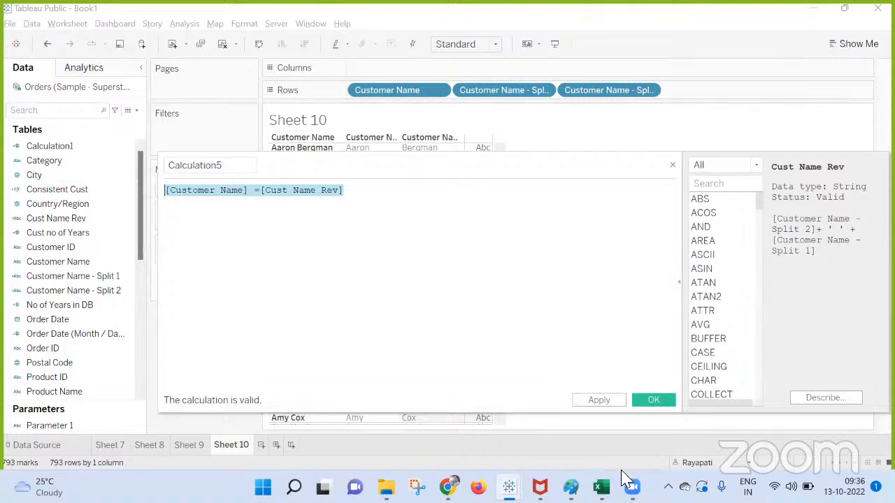
{"action": "mouse_move", "coordinate": [602, 488]}
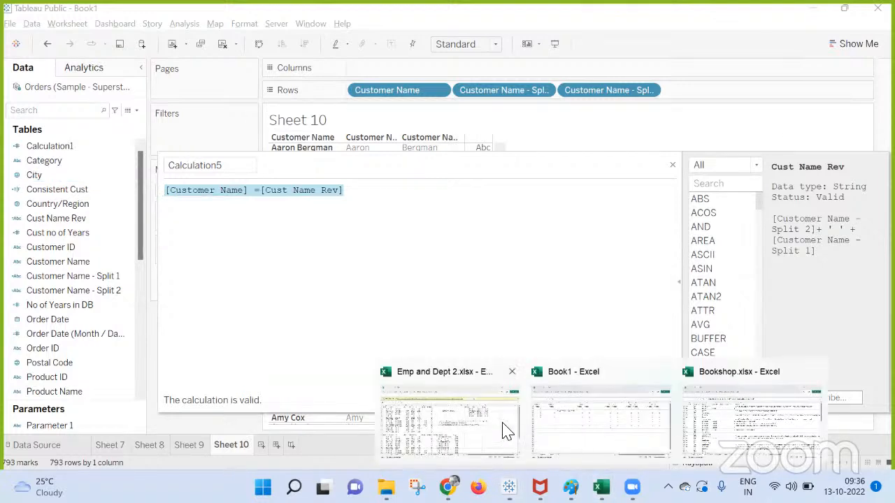
Step: Create a new blank Excel workbook
{"action": "left_click", "coordinate": [611, 424]}
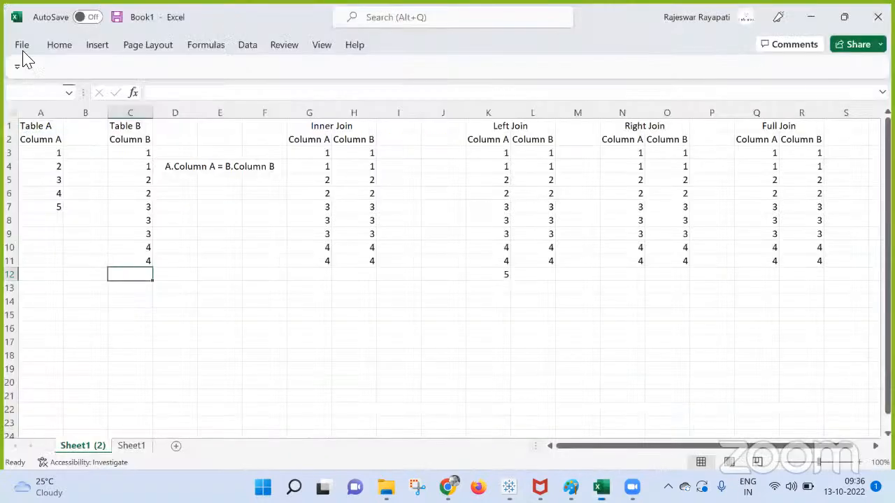
{"action": "left_click", "coordinate": [21, 44]}
{"action": "left_click", "coordinate": [182, 138]}
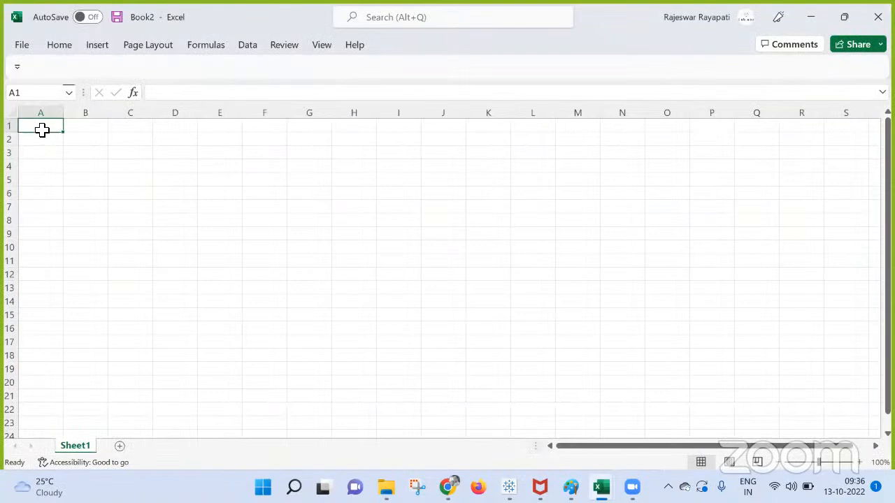
Step: Enter 'First Name' and 'Last Name' headings in A1:B1 and widen column A
{"action": "type", "text": "First Name"}
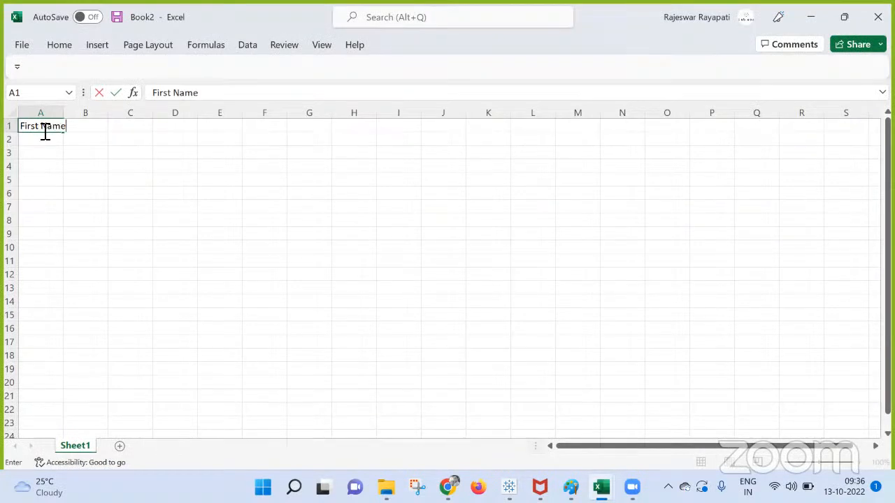
{"action": "left_click", "coordinate": [142, 266]}
{"action": "left_click_drag", "start_coordinate": [64, 112], "coordinate": [273, 114]}
{"action": "left_click", "coordinate": [229, 129]}
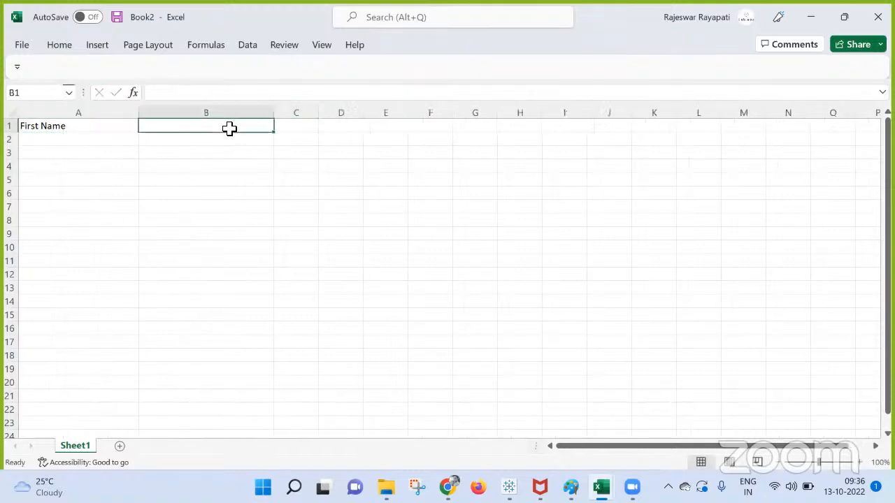
{"action": "type", "text": "Last Name"}
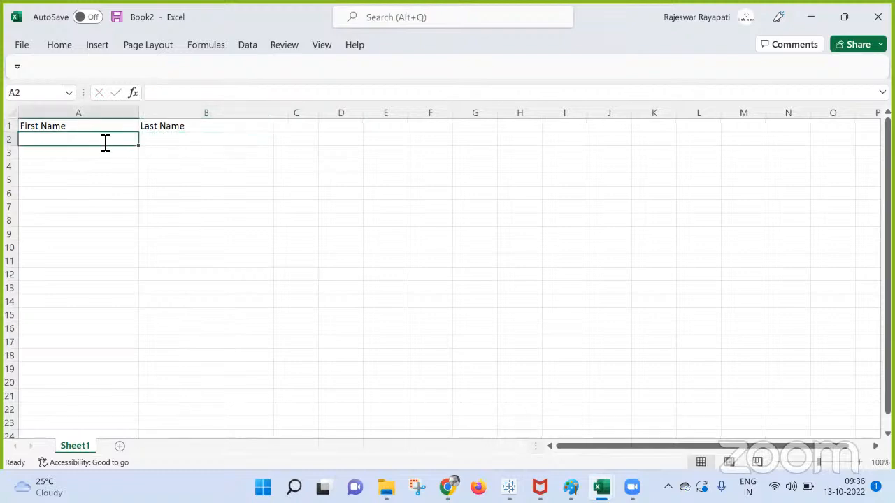
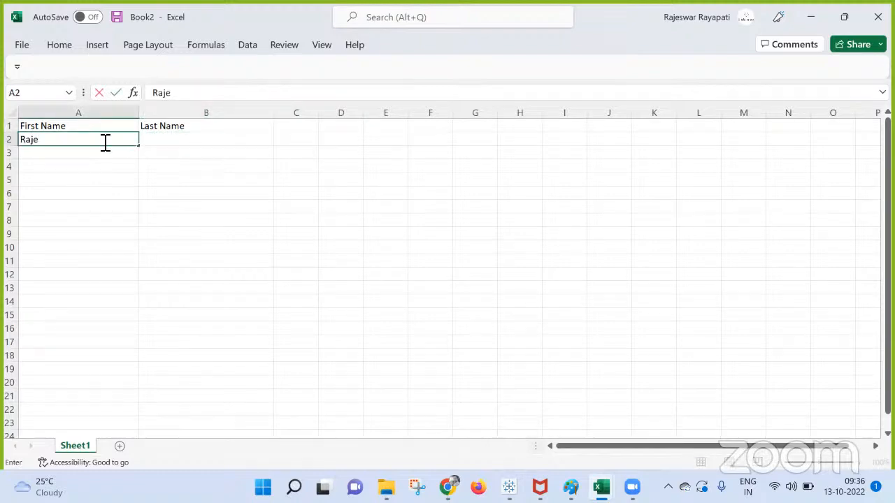
Step: Fill rows 2–4 with a person's first and last name plus placeholder text
{"action": "left_click", "coordinate": [176, 138]}
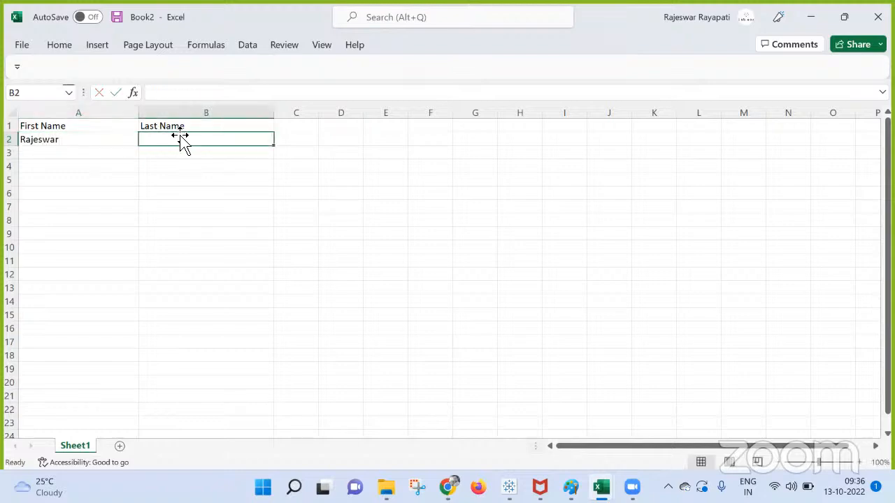
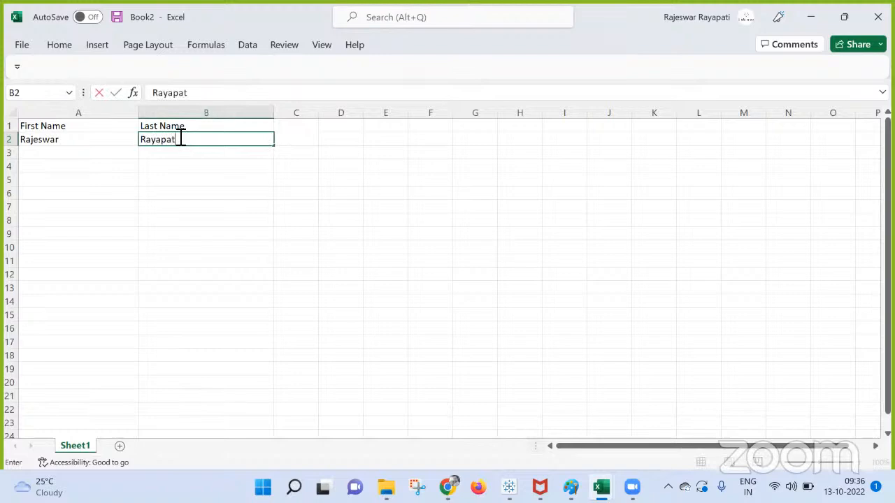
{"action": "left_click", "coordinate": [91, 152]}
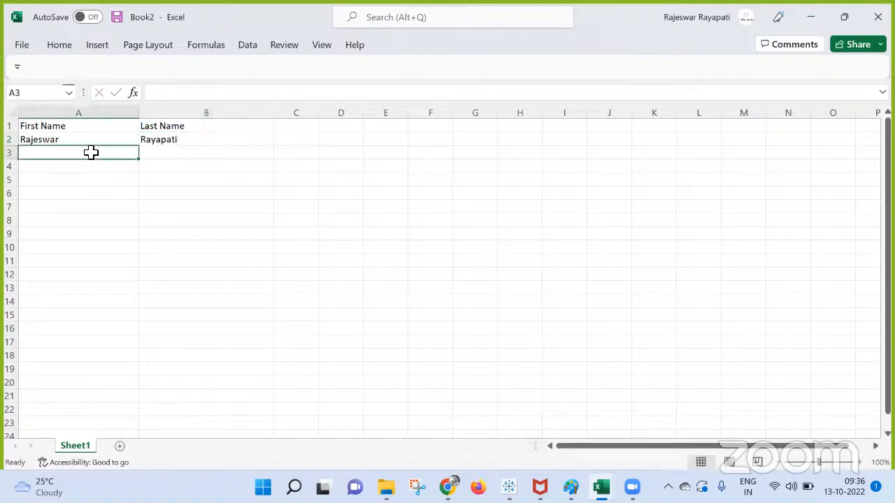
{"action": "type", "text": "adjhjs"}
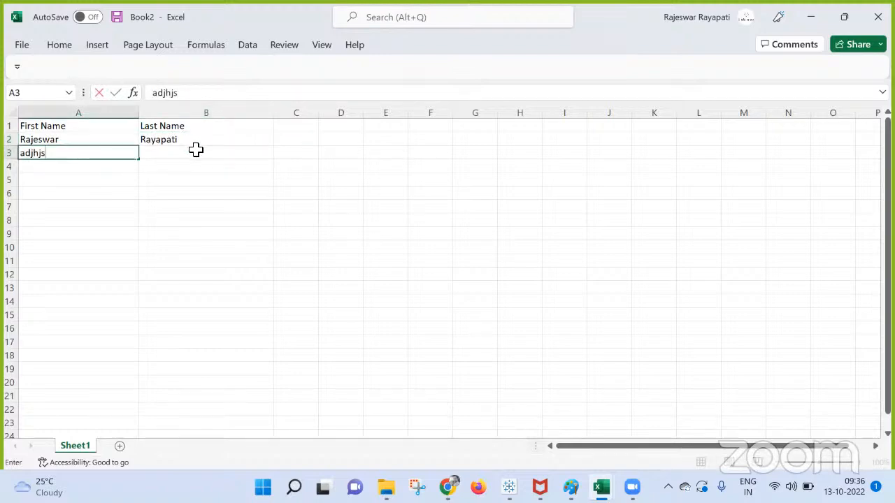
{"action": "left_click", "coordinate": [195, 154]}
{"action": "type", "text": "sajhhfq"}
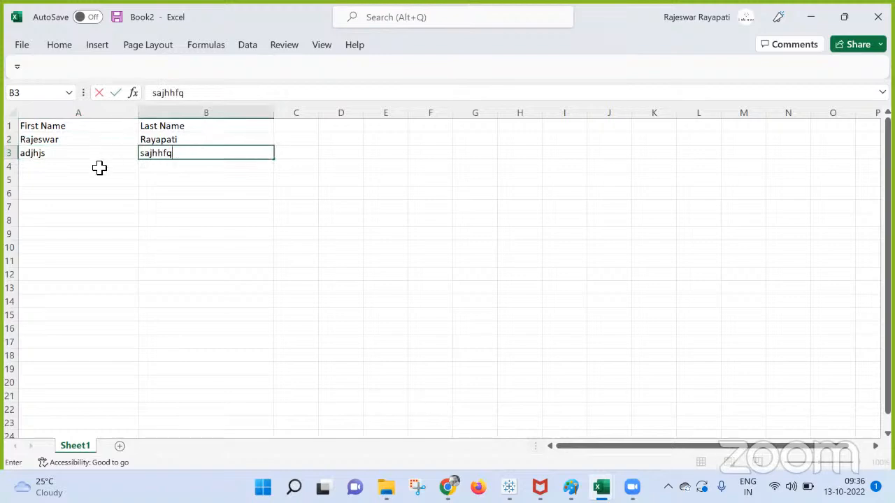
{"action": "left_click", "coordinate": [100, 168]}
{"action": "type", "text": "a,fekq"}
{"action": "left_click", "coordinate": [158, 166]}
{"action": "type", "text": "ew"}
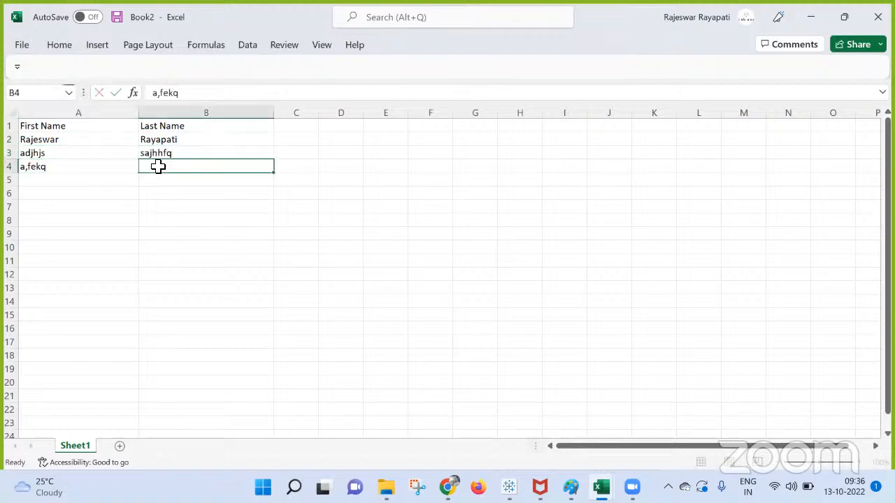
{"action": "type", "text": "lreei"}
{"action": "left_click", "coordinate": [60, 184]}
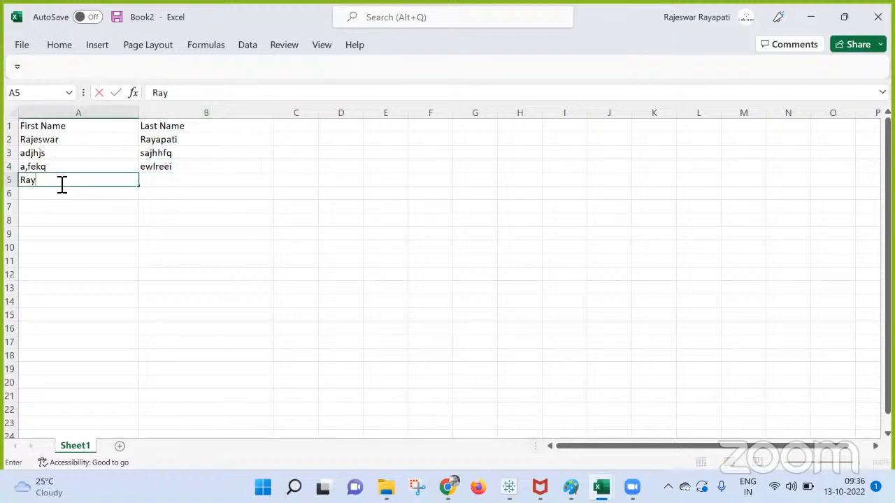
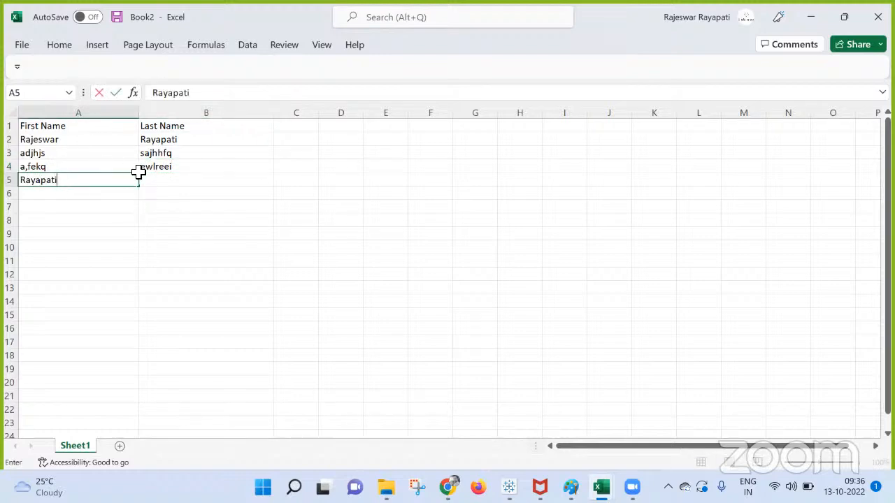
Step: Enter row 2's names reversed in row 5 and review the A2:B5 range
{"action": "left_click", "coordinate": [150, 180]}
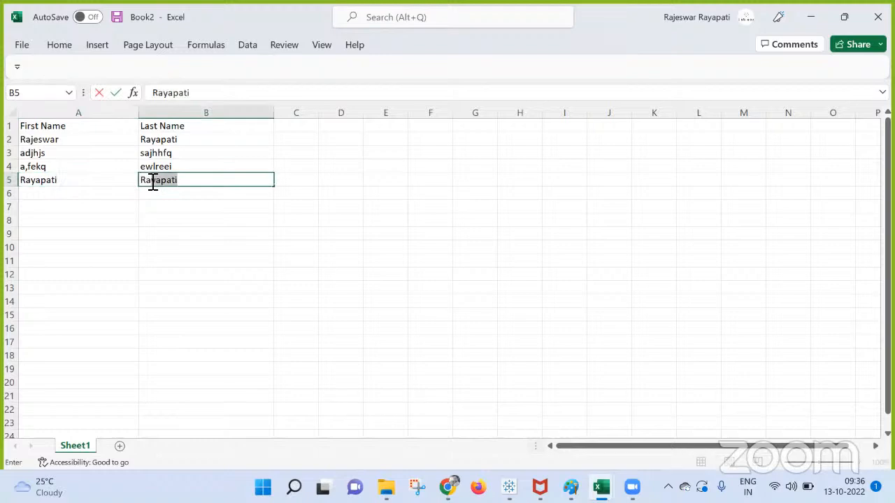
{"action": "left_click", "coordinate": [160, 235]}
{"action": "left_click", "coordinate": [39, 144]}
{"action": "left_click_drag", "start_coordinate": [38, 143], "coordinate": [162, 181]}
{"action": "left_click", "coordinate": [195, 143]}
{"action": "left_click", "coordinate": [193, 182]}
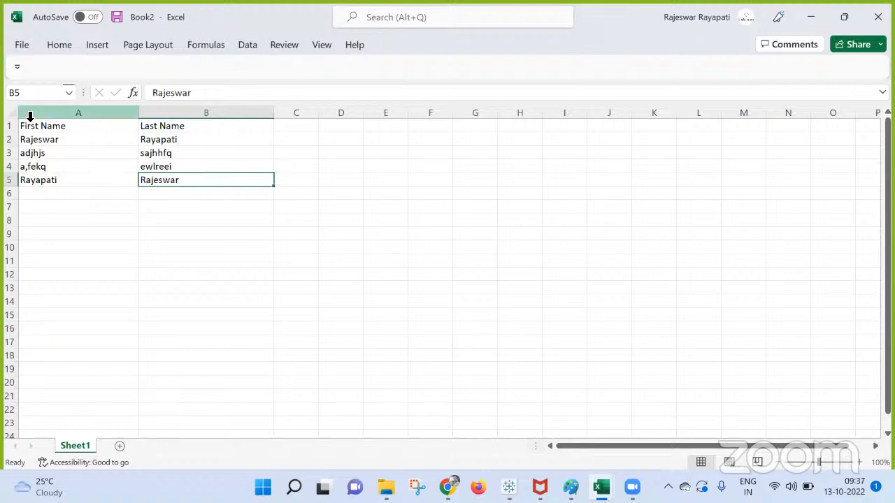
Step: Insert a new column A before First Name, headed 'Full Name'
{"action": "right_click", "coordinate": [56, 115]}
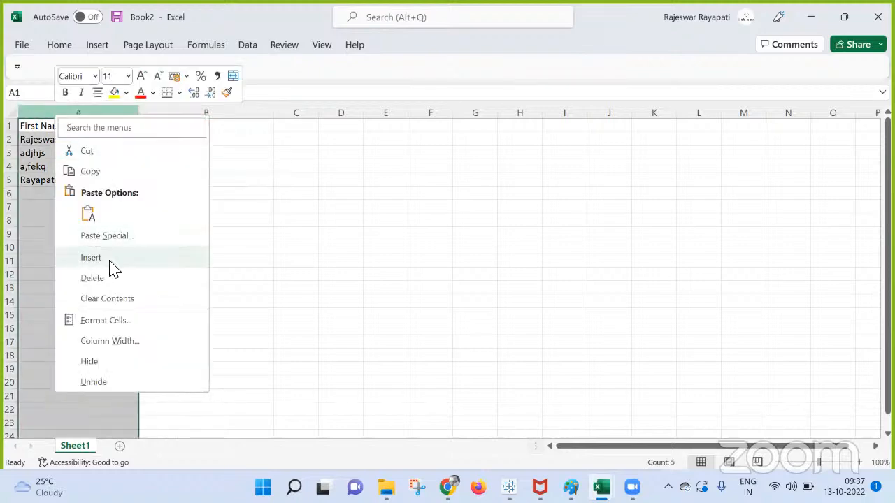
{"action": "left_click", "coordinate": [108, 264]}
{"action": "left_click_drag", "start_coordinate": [64, 114], "coordinate": [110, 116]}
{"action": "left_click", "coordinate": [56, 130]}
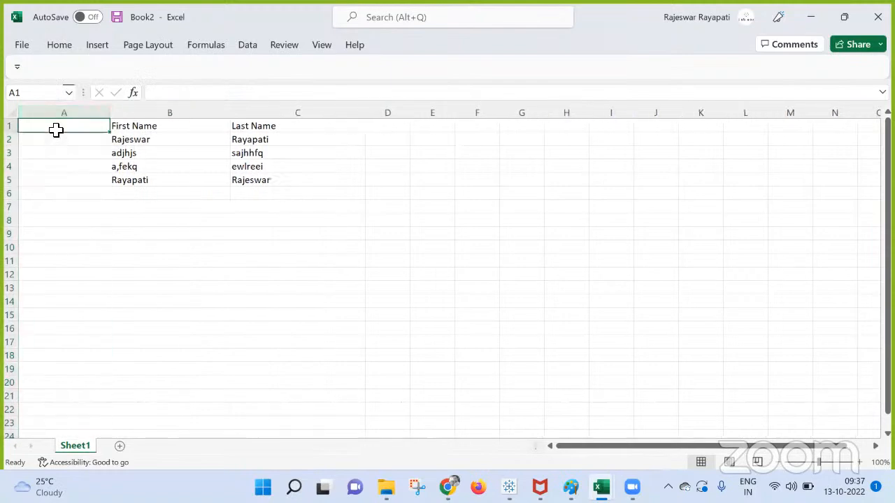
{"action": "type", "text": "Full NAme"}
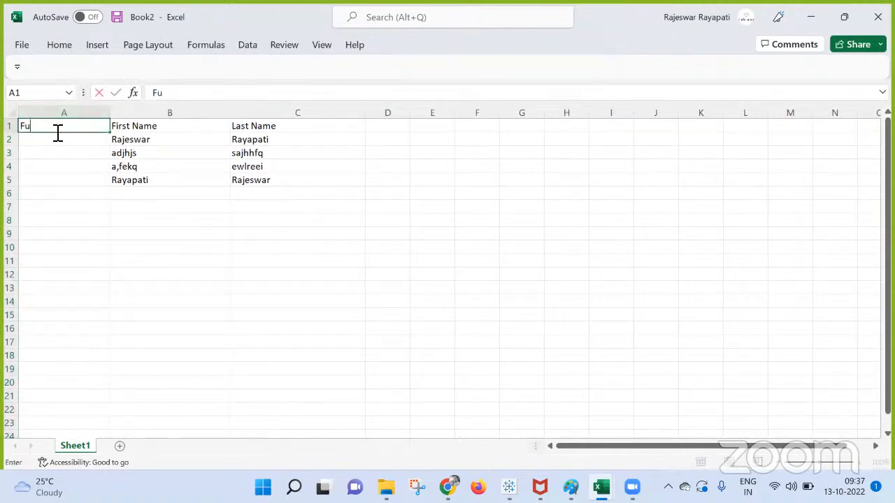
{"action": "key", "text": "BackSpace"}
{"action": "key", "text": "BackSpace"}
{"action": "key", "text": "BackSpace"}
{"action": "type", "text": "ame"}
Step: Type the combined first-and-last full names into cells A2 and A5
{"action": "double_click", "coordinate": [55, 142]}
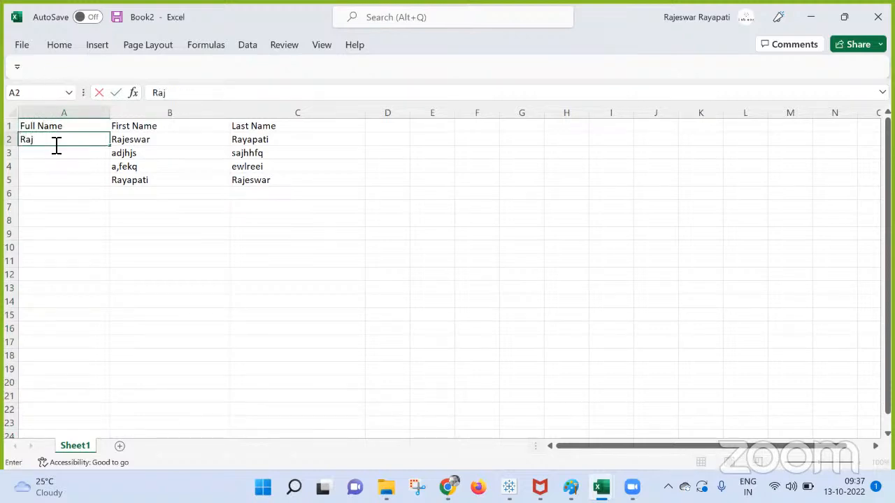
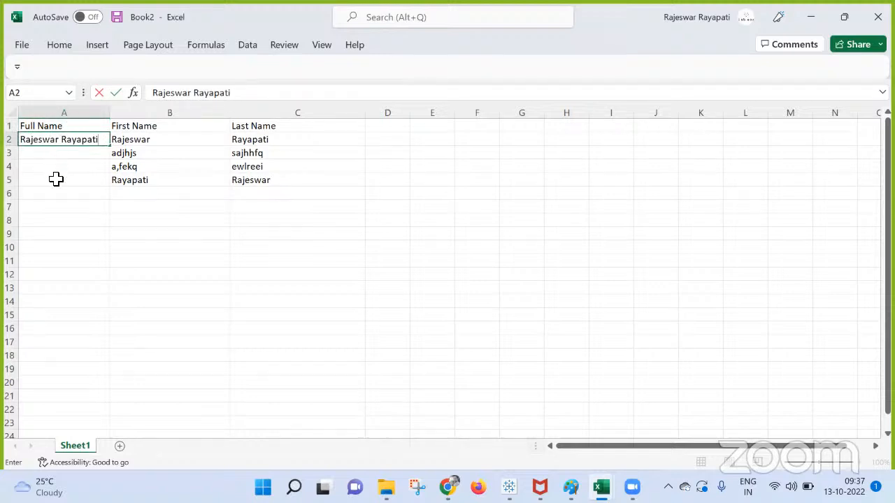
{"action": "left_click", "coordinate": [56, 182]}
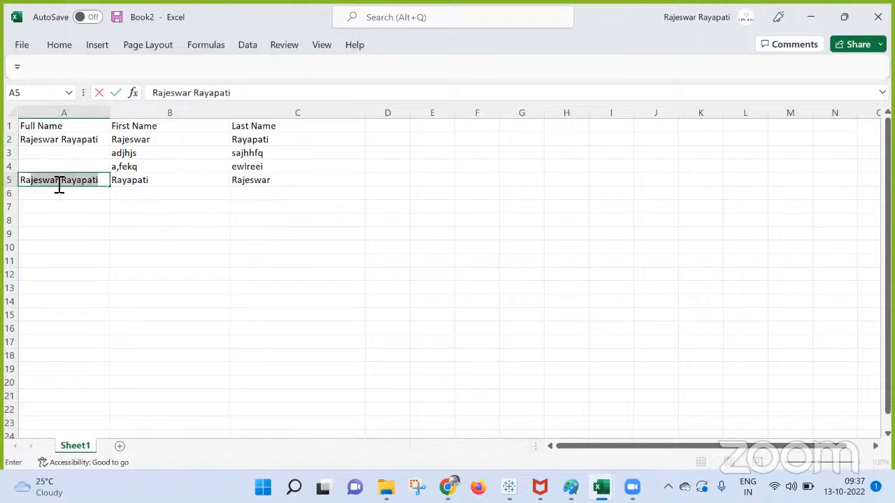
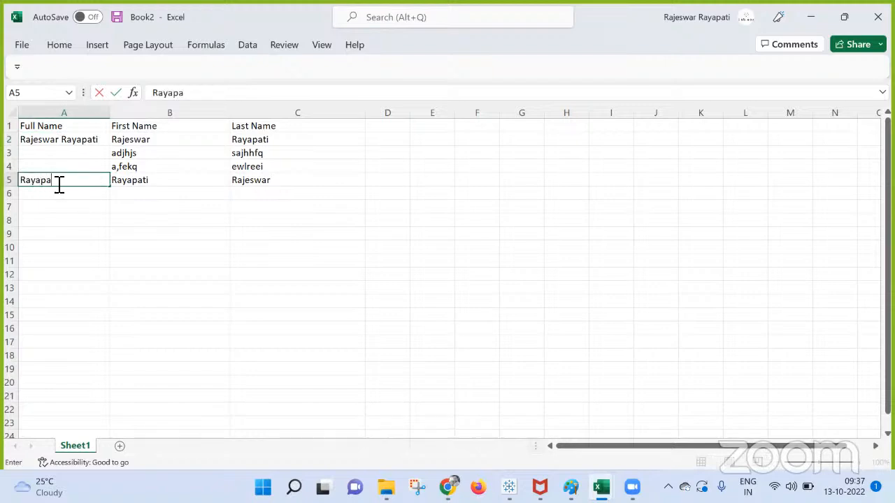
{"action": "left_click", "coordinate": [98, 193]}
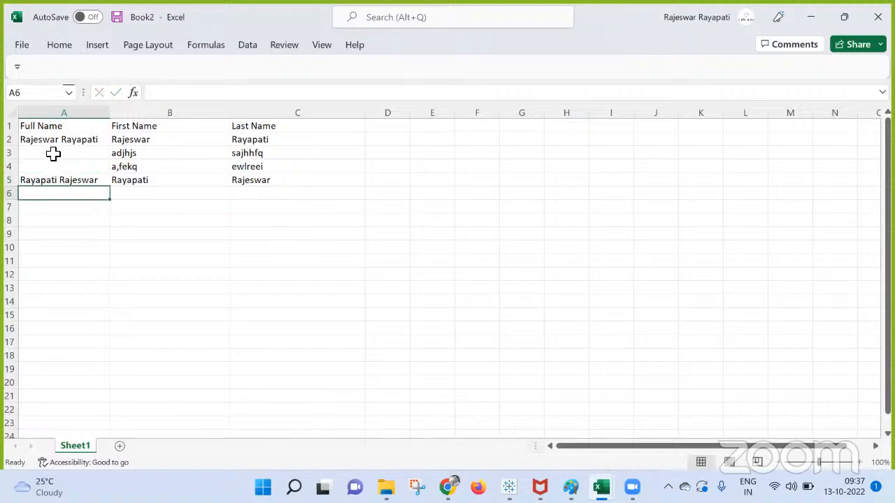
Step: Compare the full name in A5 against the names in B5 and C5
{"action": "left_click", "coordinate": [171, 246]}
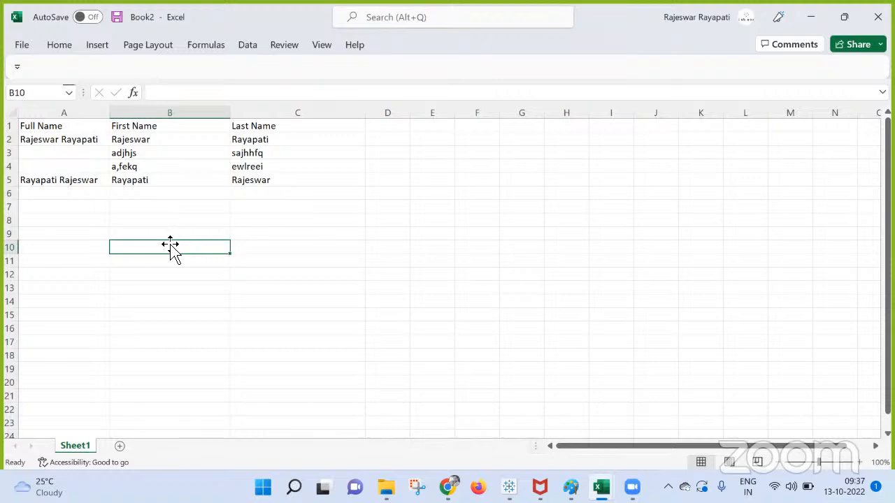
{"action": "left_click", "coordinate": [262, 193]}
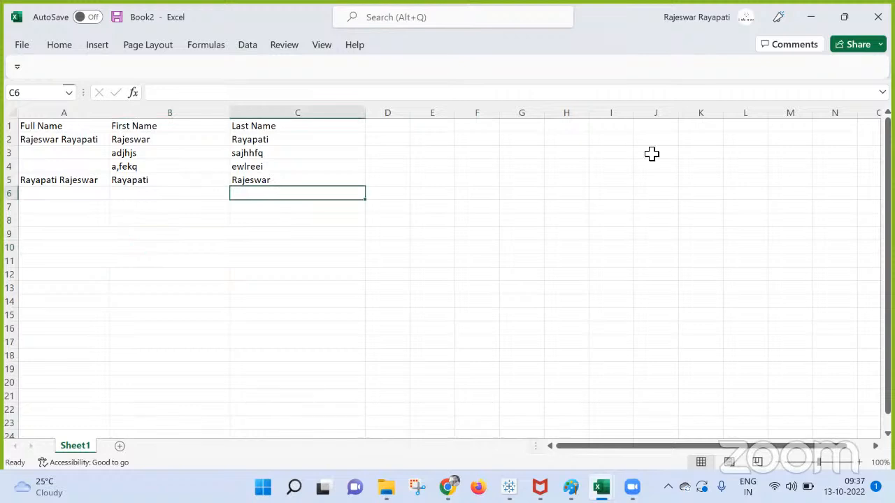
{"action": "left_click", "coordinate": [92, 181]}
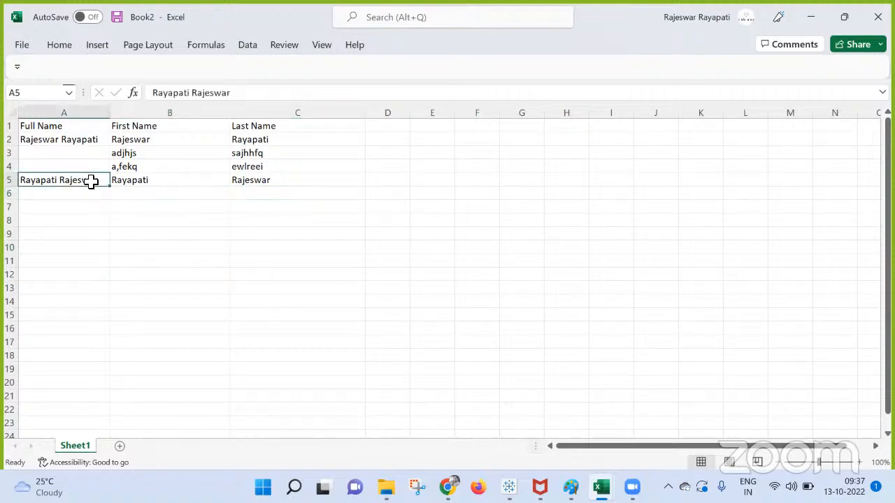
{"action": "left_click", "coordinate": [149, 179]}
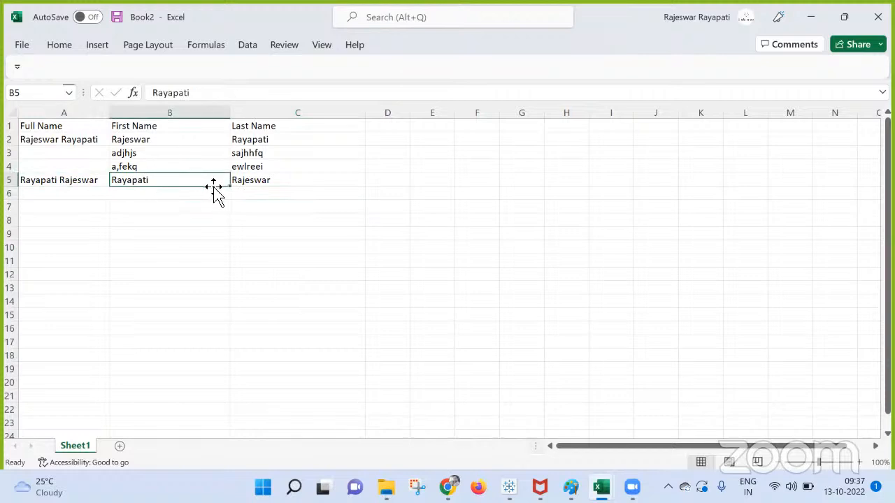
{"action": "left_click", "coordinate": [254, 183]}
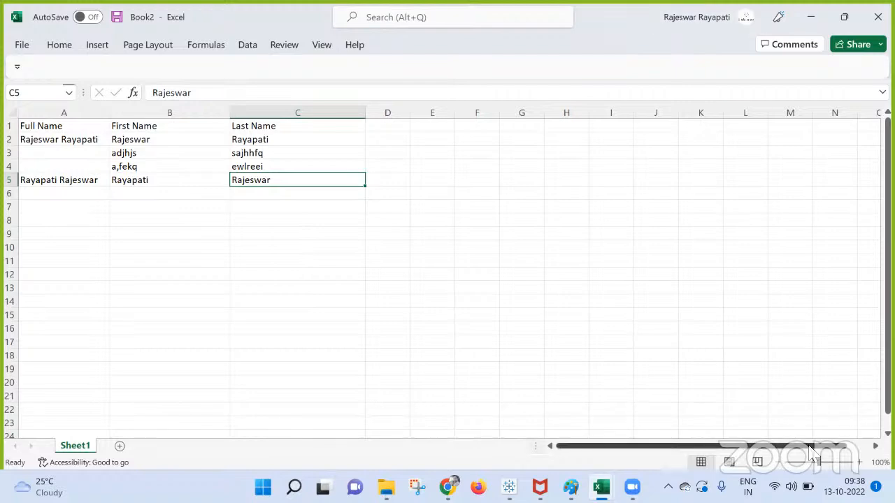
{"action": "left_click", "coordinate": [509, 488]}
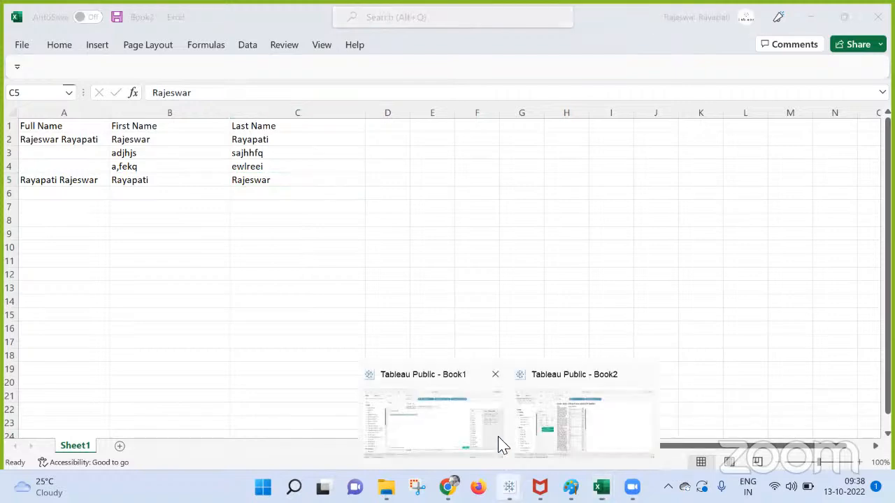
Step: In Tableau Book1, replace the whole Calculation5 formula with FIND() from autocomplete
{"action": "left_click", "coordinate": [582, 391]}
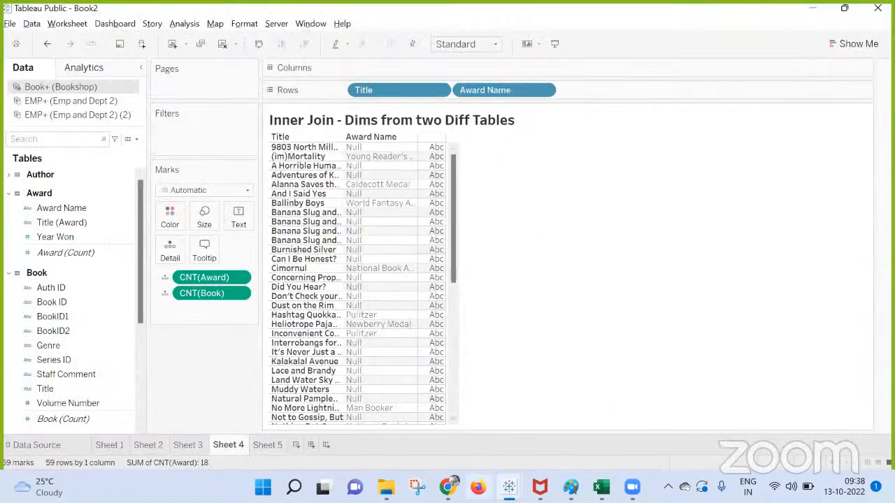
{"action": "left_click", "coordinate": [509, 487]}
{"action": "left_click", "coordinate": [462, 424]}
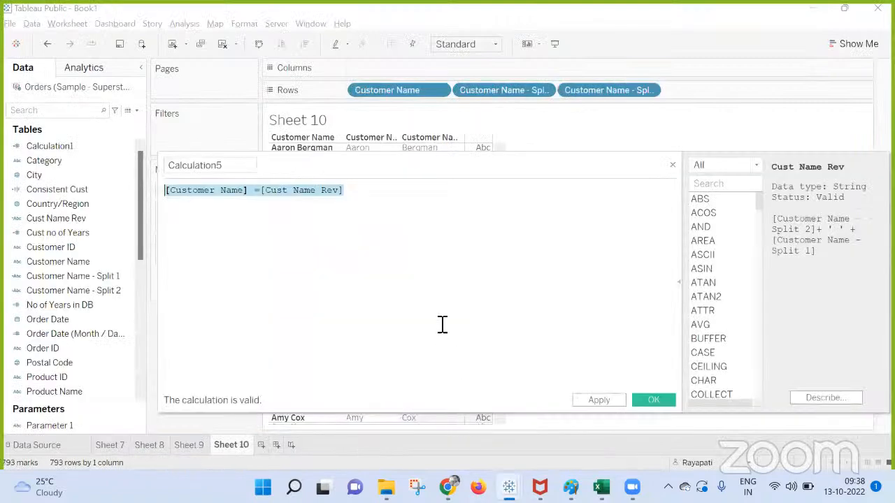
{"action": "left_click", "coordinate": [425, 231]}
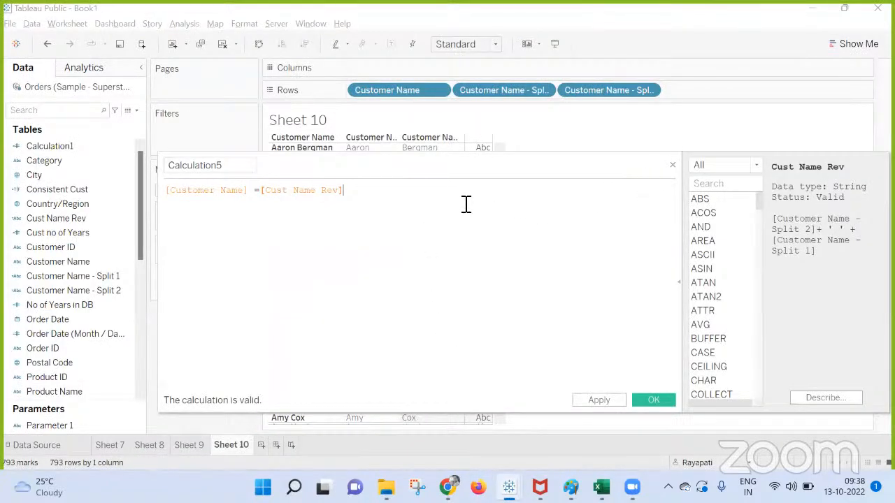
{"action": "key", "text": "ctrl+a"}
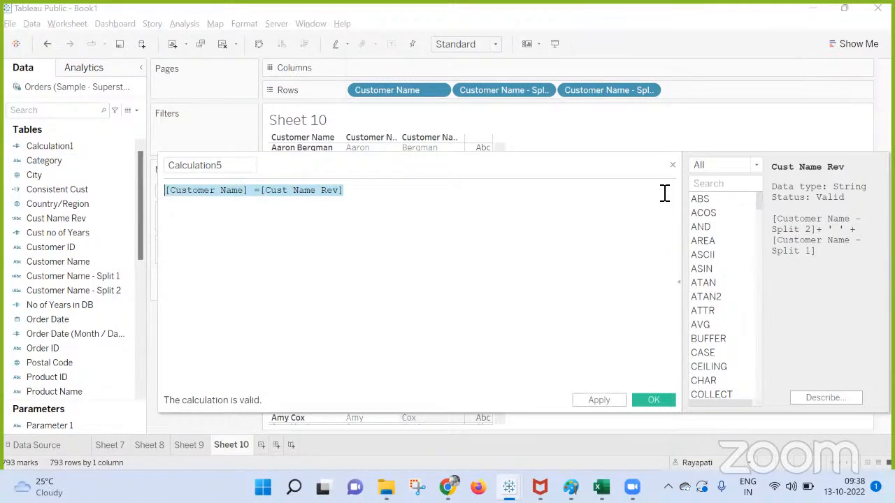
{"action": "type", "text": "Find"}
{"action": "key", "text": "Return"}
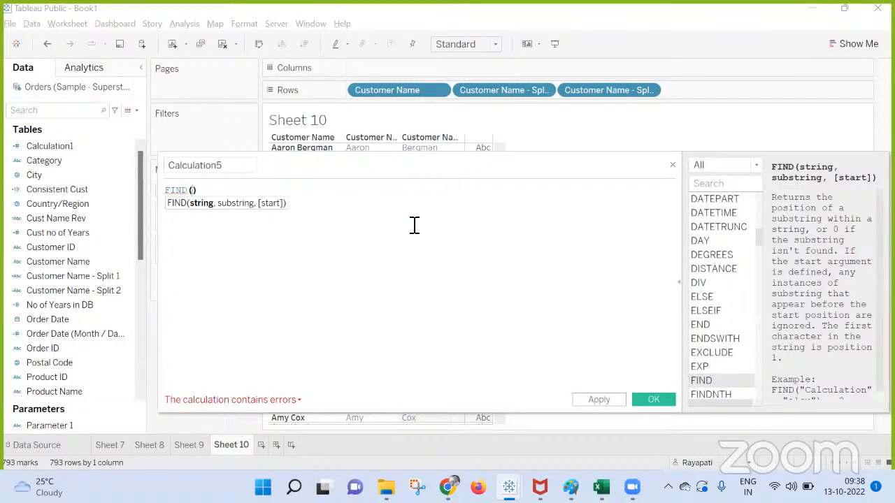
Step: Close the Calculation5 editor to reveal the Sheet 10 customer name table
{"action": "left_click", "coordinate": [672, 165]}
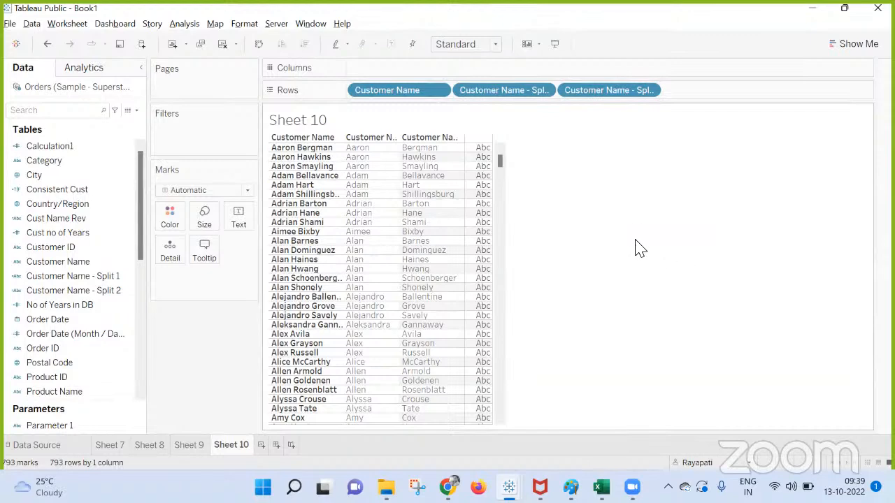
{"action": "mouse_move", "coordinate": [447, 487]}
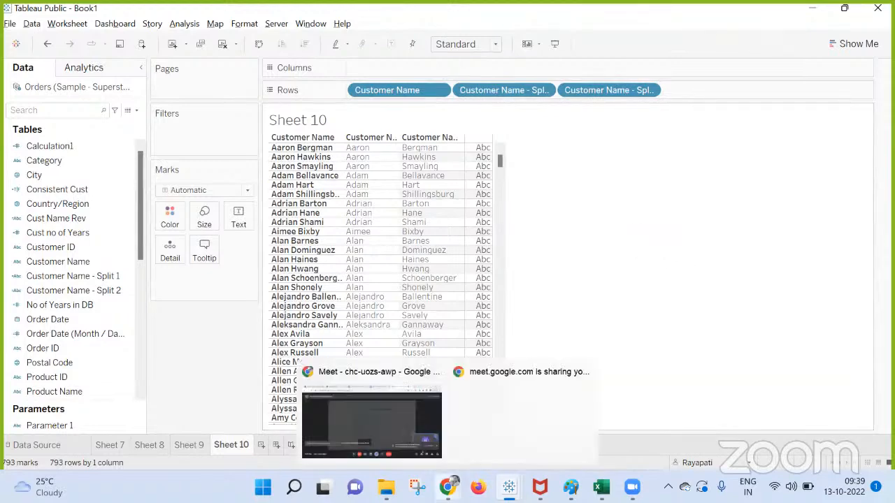
{"action": "left_click", "coordinate": [370, 427]}
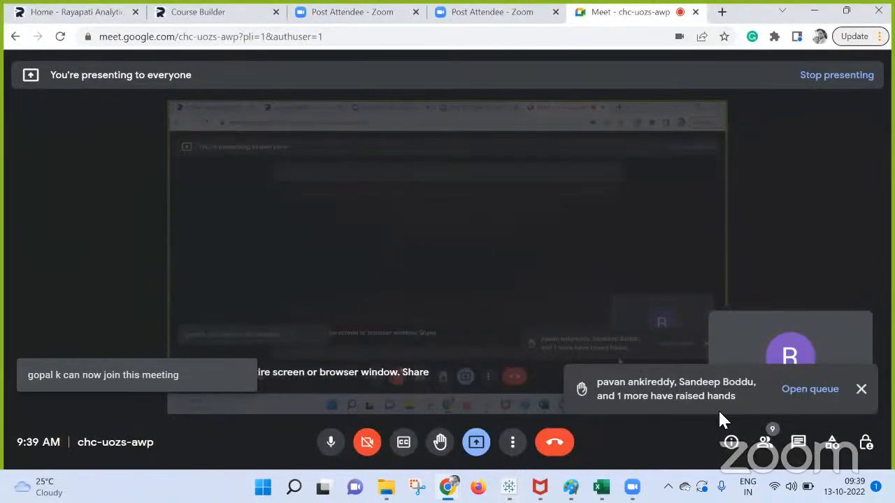
{"action": "mouse_move", "coordinate": [602, 488]}
{"action": "mouse_move", "coordinate": [509, 482]}
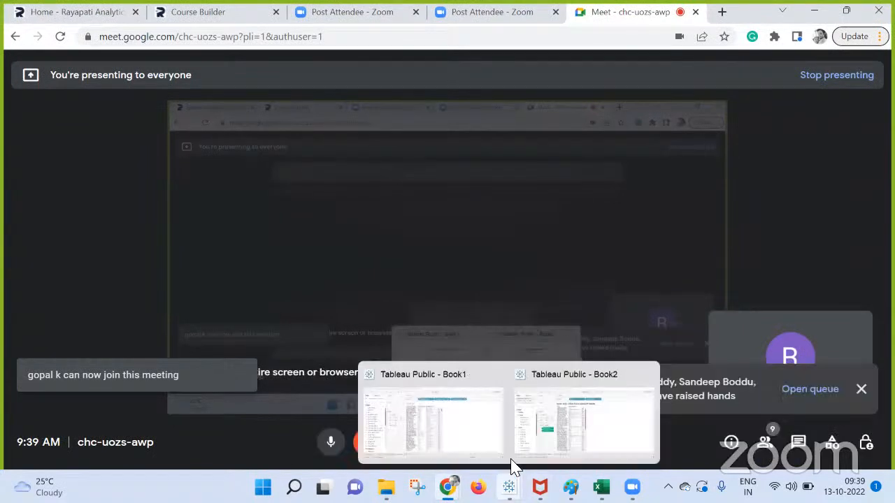
{"action": "left_click", "coordinate": [455, 422]}
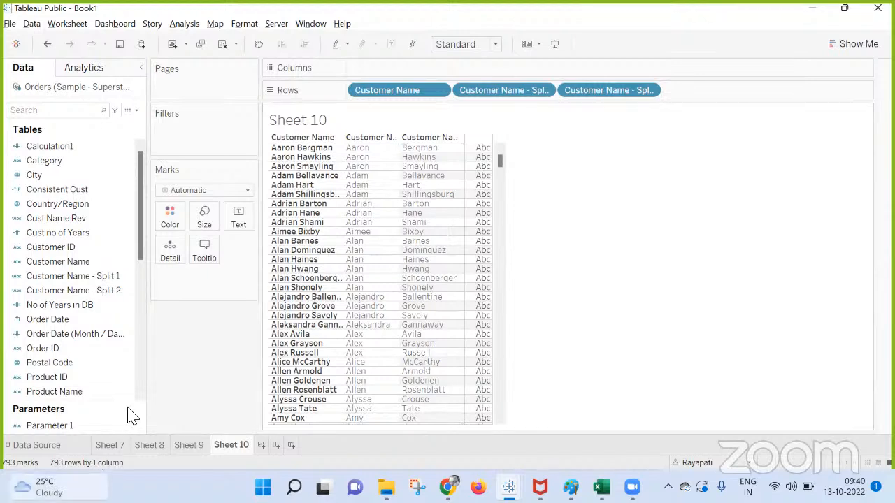
Step: Create Sheet 11 with all 793 Customer Name members listed on Rows
{"action": "left_click", "coordinate": [260, 445]}
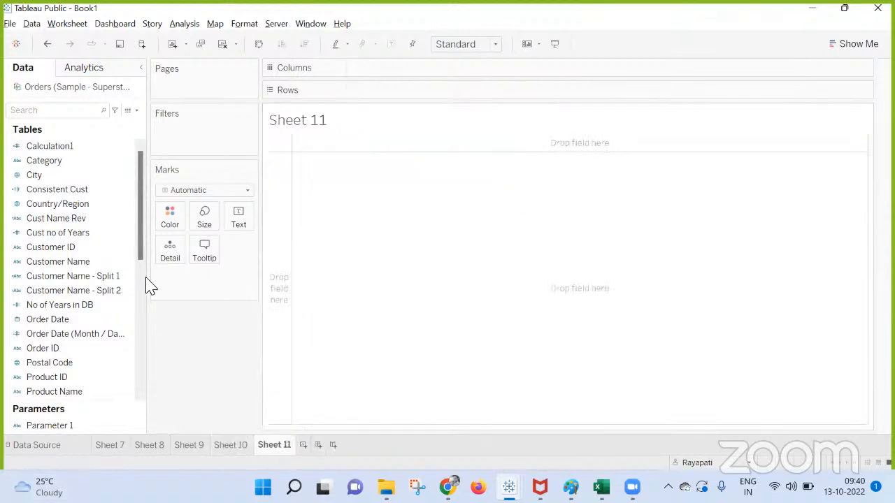
{"action": "left_click_drag", "start_coordinate": [95, 263], "coordinate": [494, 92]}
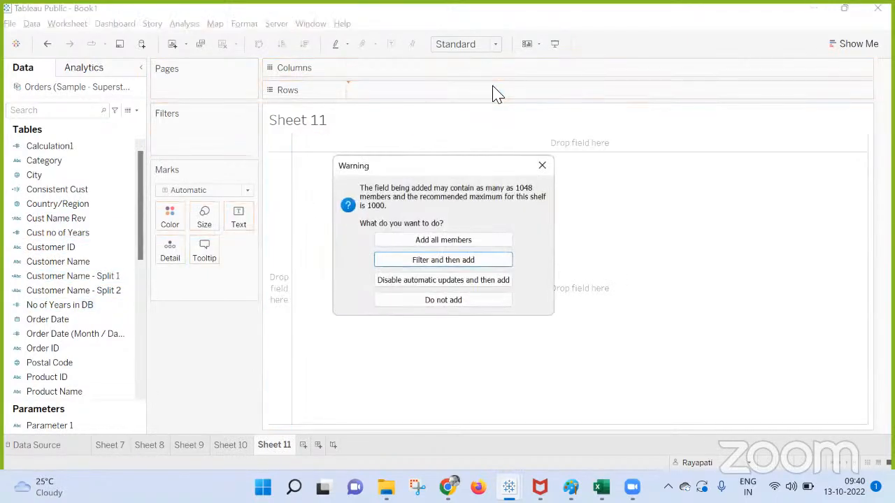
{"action": "left_click", "coordinate": [455, 241]}
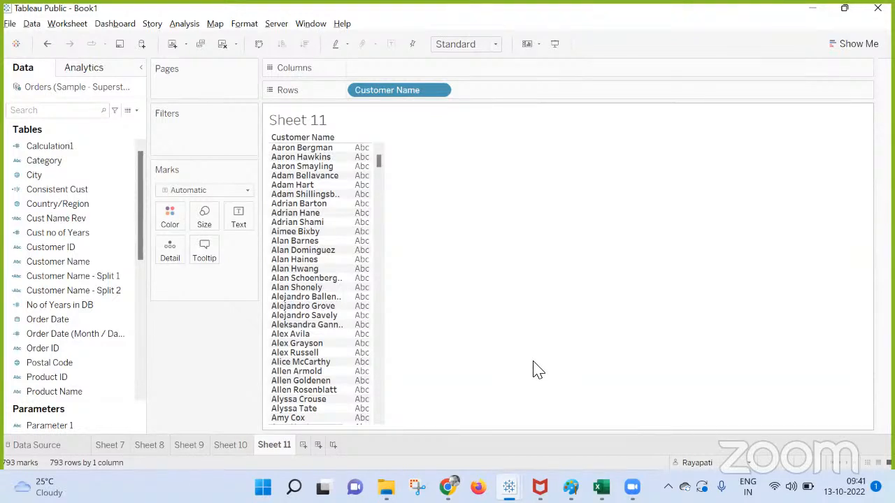
{"action": "mouse_move", "coordinate": [447, 488]}
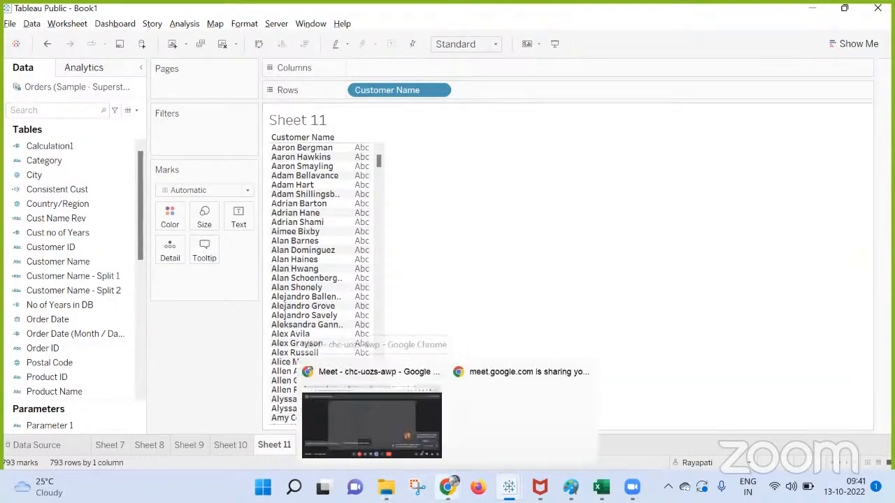
{"action": "left_click", "coordinate": [391, 420]}
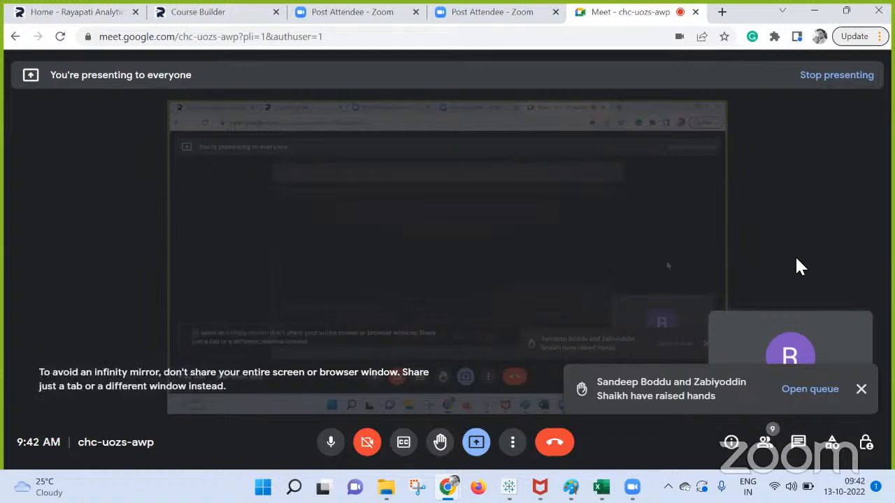
{"action": "key", "text": "alt+Tab"}
{"action": "left_click", "coordinate": [184, 25]}
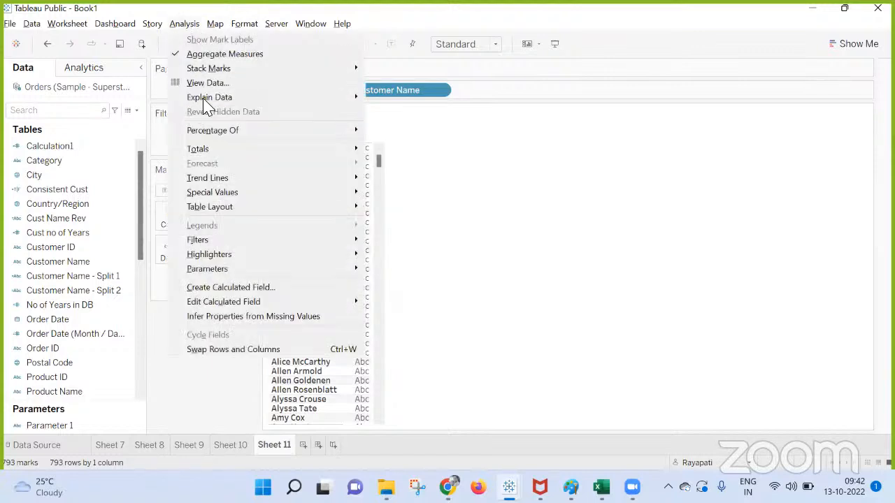
Step: Show Sheet 11's Format Shading pane from the Format menu
{"action": "mouse_move", "coordinate": [228, 74]}
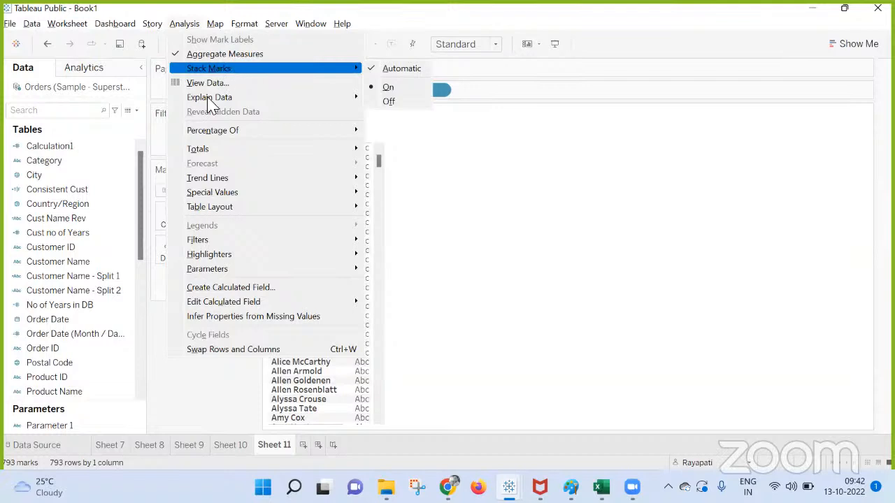
{"action": "mouse_move", "coordinate": [242, 30]}
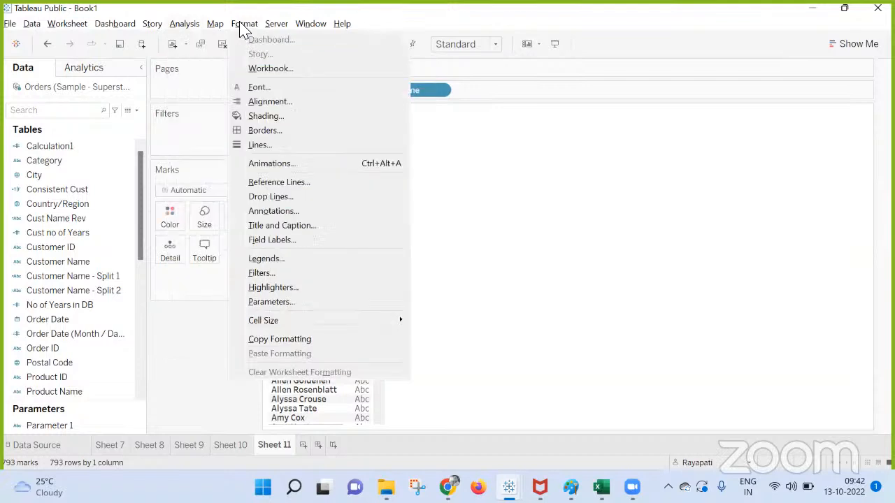
{"action": "left_click", "coordinate": [290, 116]}
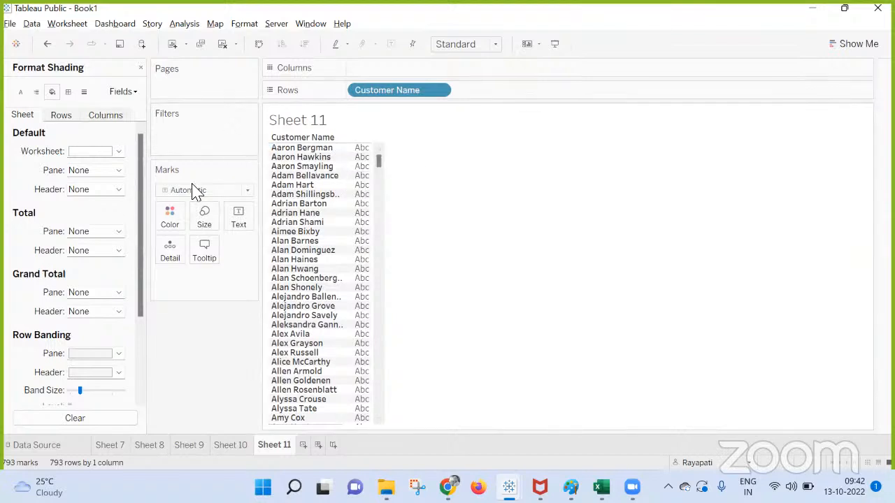
Step: Set Sheet 11's worksheet shading colour to black
{"action": "left_click", "coordinate": [78, 152]}
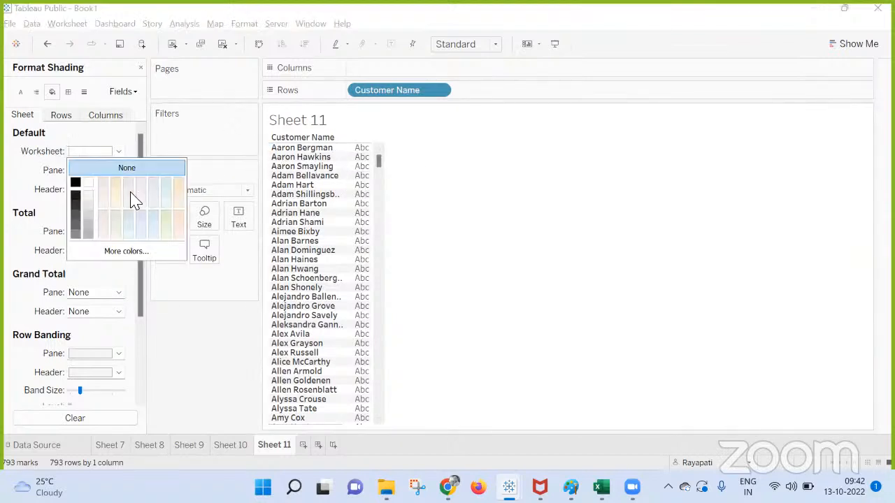
{"action": "left_click", "coordinate": [175, 347]}
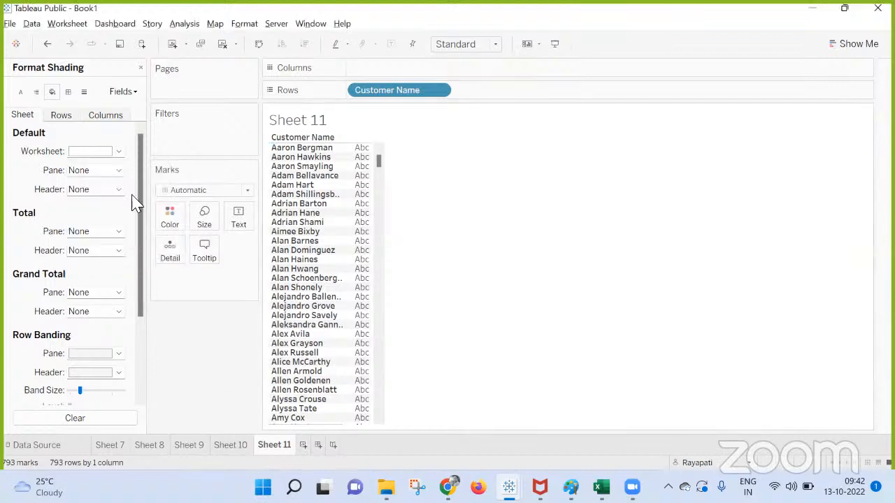
{"action": "left_click", "coordinate": [105, 153]}
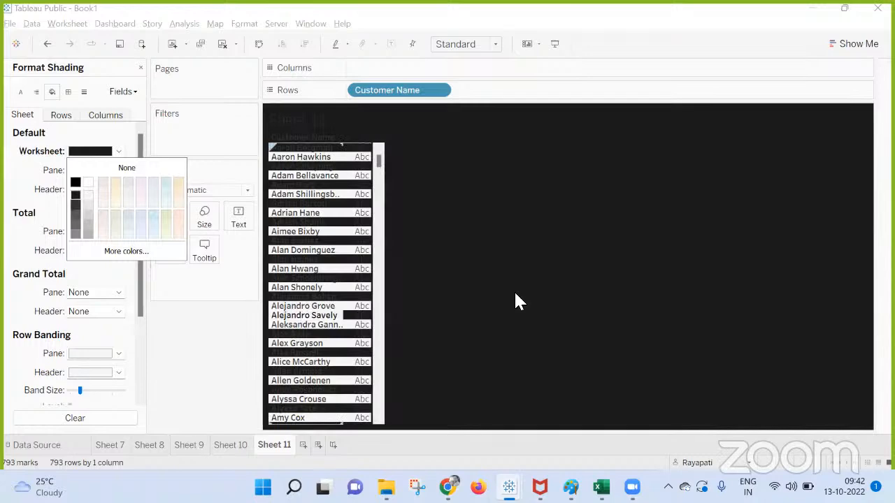
{"action": "left_click", "coordinate": [514, 293]}
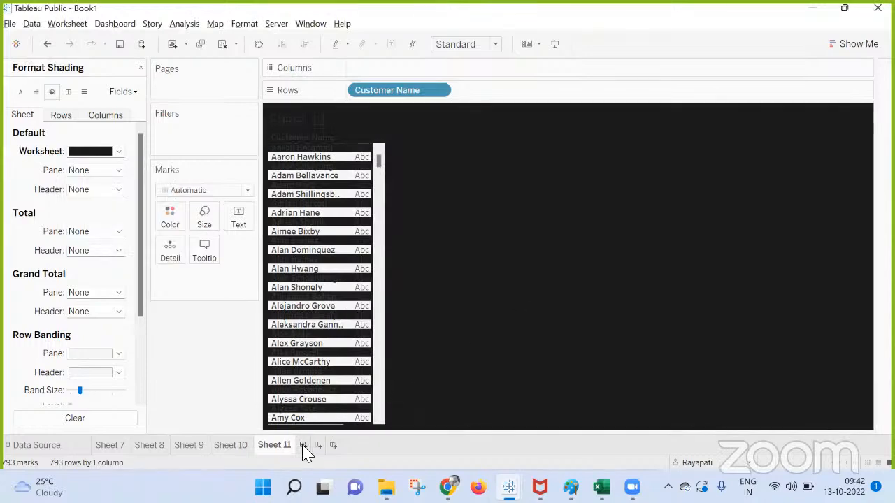
Step: Add a blank Sheet 12, then switch between Sheet 11 and Sheet 12
{"action": "left_click", "coordinate": [303, 445]}
{"action": "left_click", "coordinate": [245, 24]}
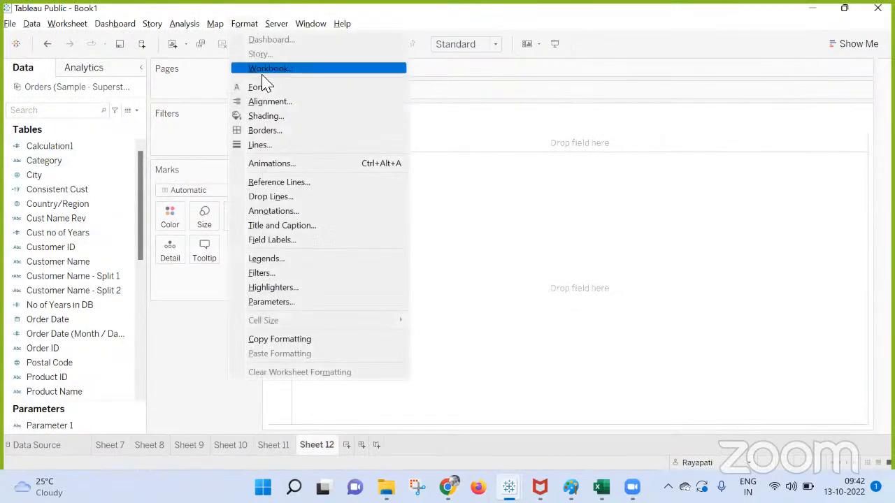
{"action": "left_click", "coordinate": [265, 116]}
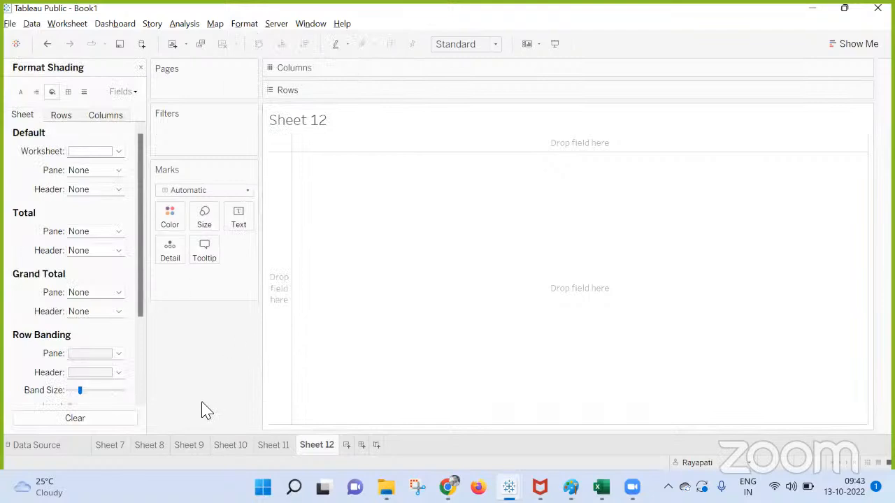
{"action": "left_click", "coordinate": [267, 447]}
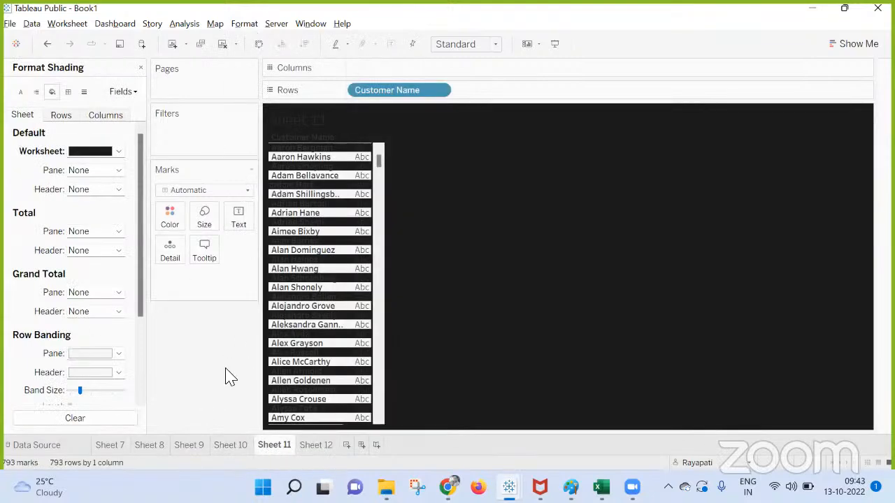
{"action": "left_click", "coordinate": [316, 446]}
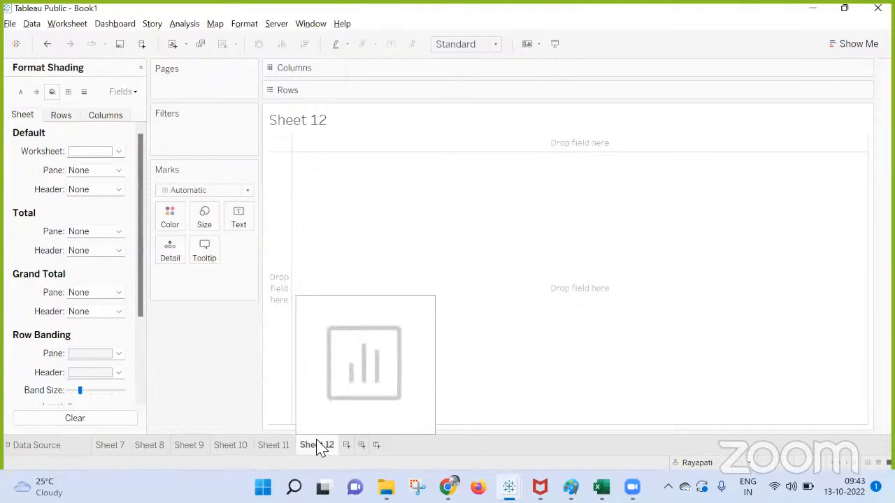
{"action": "left_click", "coordinate": [259, 451]}
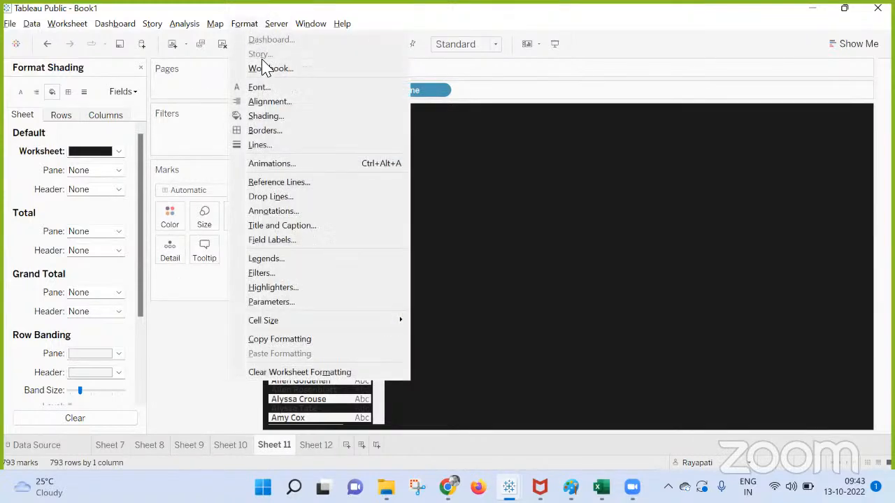
Step: Show Sheet 11's Format Font pane, widened to read the sheet-wide font values
{"action": "left_click", "coordinate": [269, 70]}
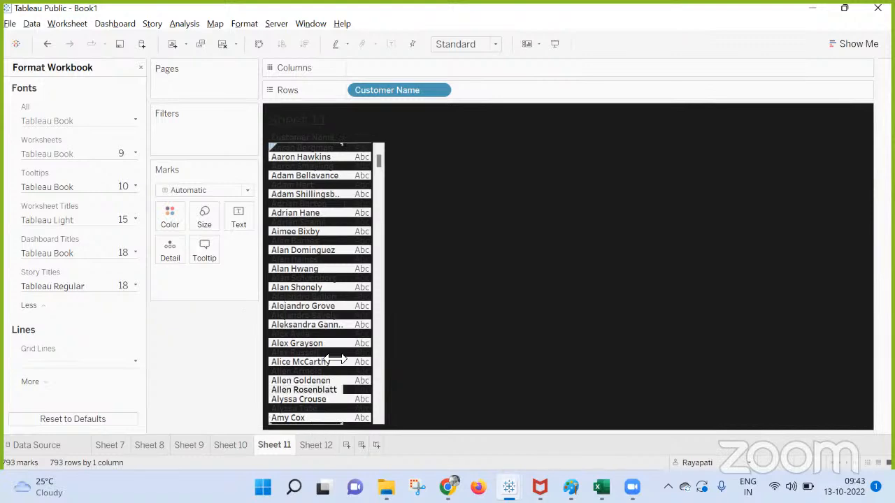
{"action": "left_click", "coordinate": [243, 25]}
{"action": "left_click", "coordinate": [276, 88]}
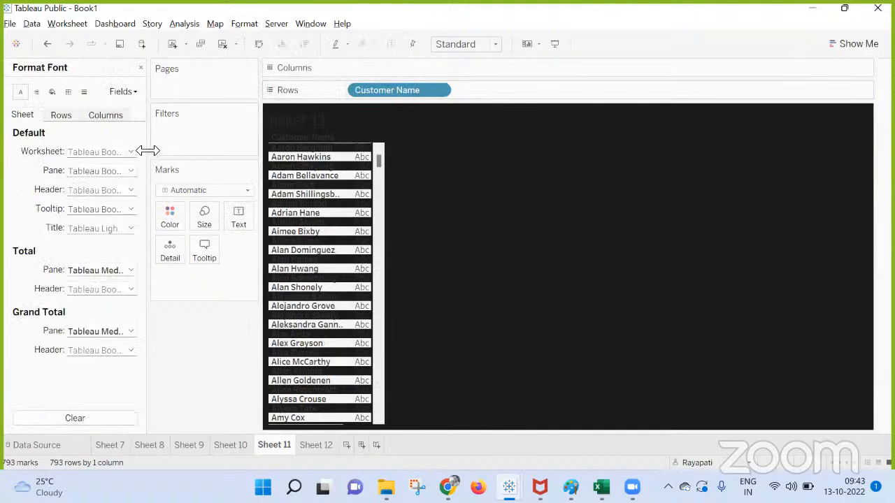
{"action": "left_click_drag", "start_coordinate": [147, 151], "coordinate": [194, 151]}
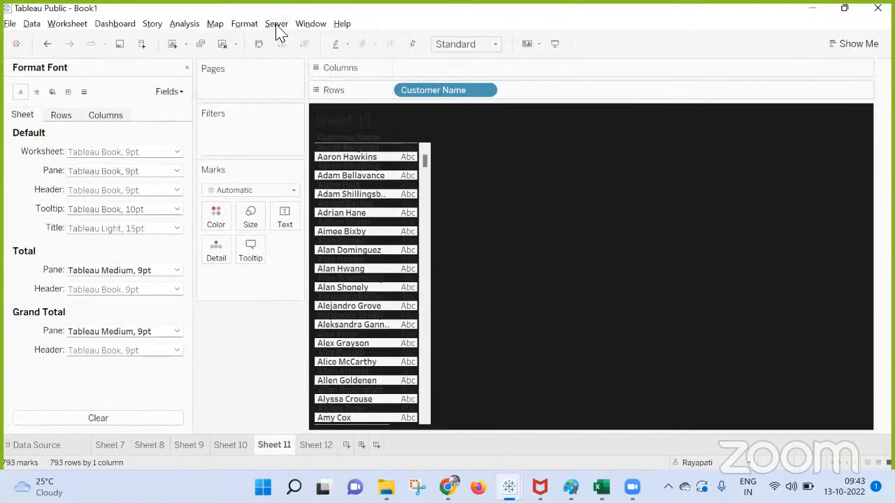
{"action": "left_click", "coordinate": [61, 117]}
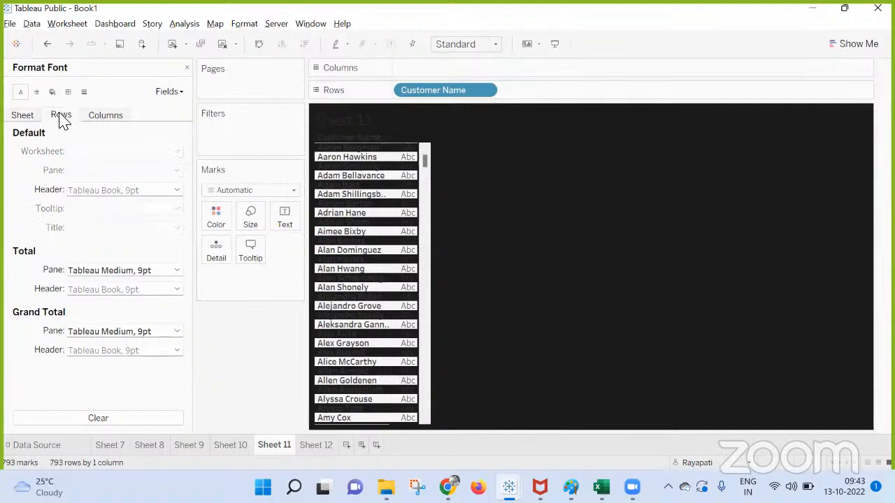
{"action": "left_click", "coordinate": [24, 117]}
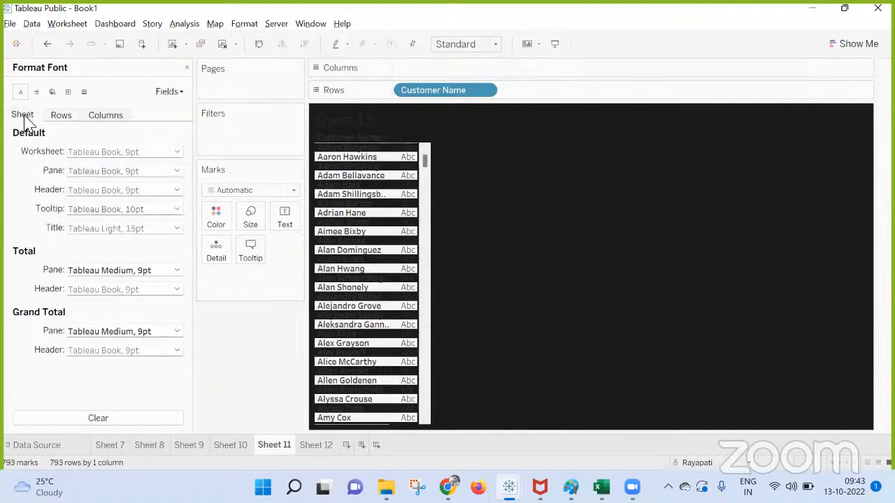
Step: Set the Worksheet font size to 14, then move to Sheet 12
{"action": "left_click", "coordinate": [117, 155]}
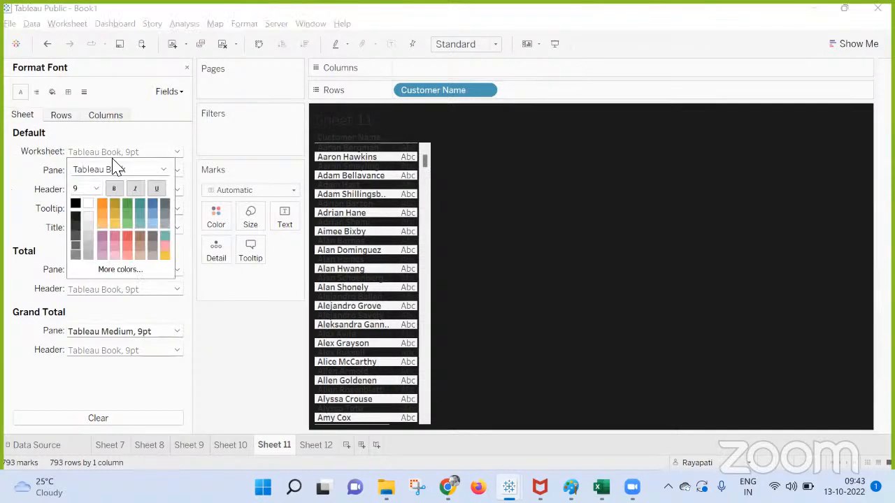
{"action": "left_click", "coordinate": [96, 188]}
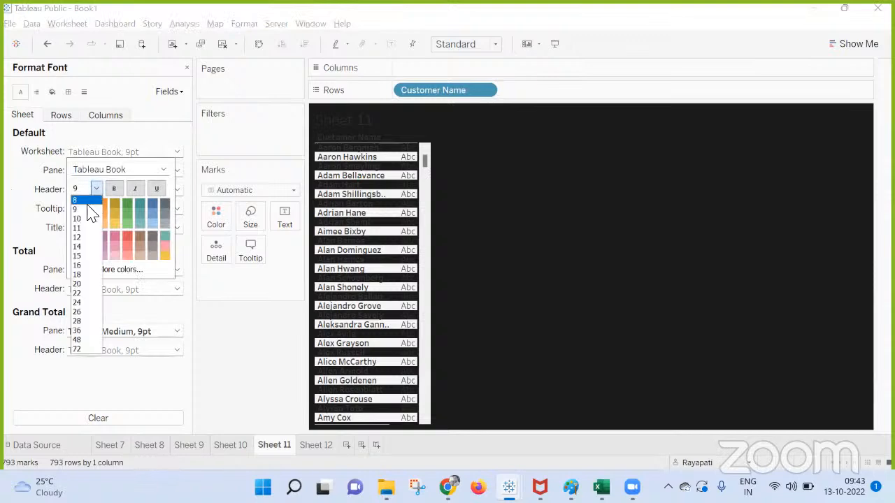
{"action": "left_click", "coordinate": [79, 247]}
{"action": "left_click", "coordinate": [214, 376]}
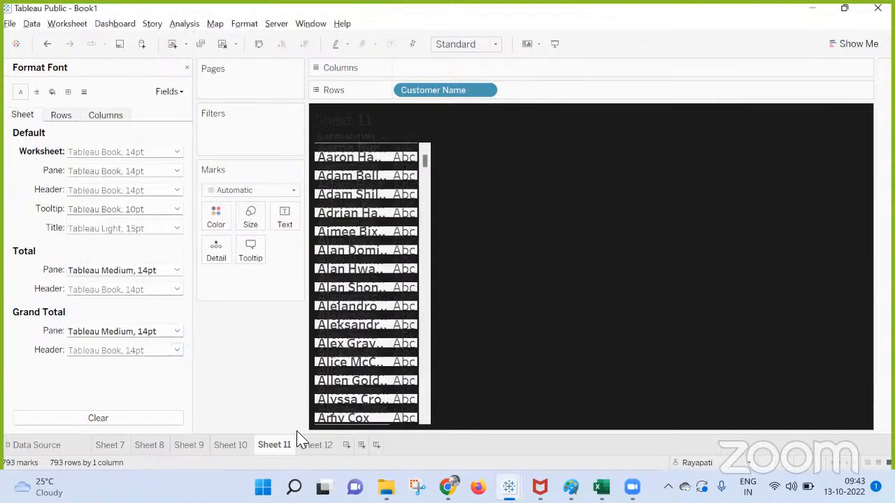
{"action": "left_click", "coordinate": [313, 445]}
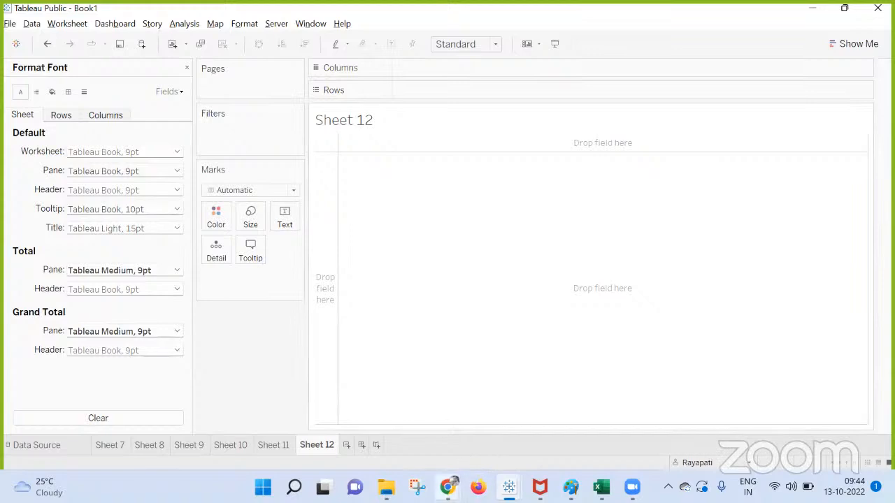
Step: Bring the Google Meet call window to the front from Chrome's taskbar previews
{"action": "left_click", "coordinate": [448, 487]}
{"action": "left_click", "coordinate": [353, 406]}
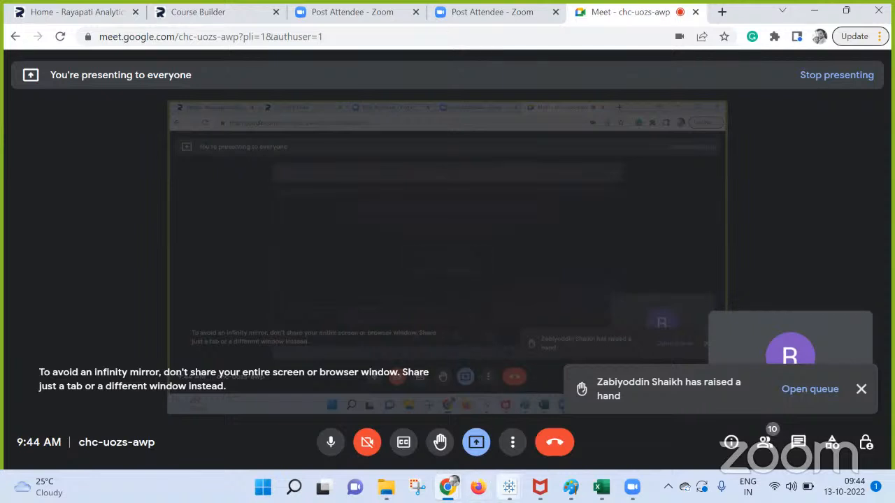
Step: Add a blank Sheet 6 to Book2 with Ctrl+M, then return to Book1's Sheet 12
{"action": "mouse_move", "coordinate": [509, 488]}
{"action": "left_click", "coordinate": [545, 424]}
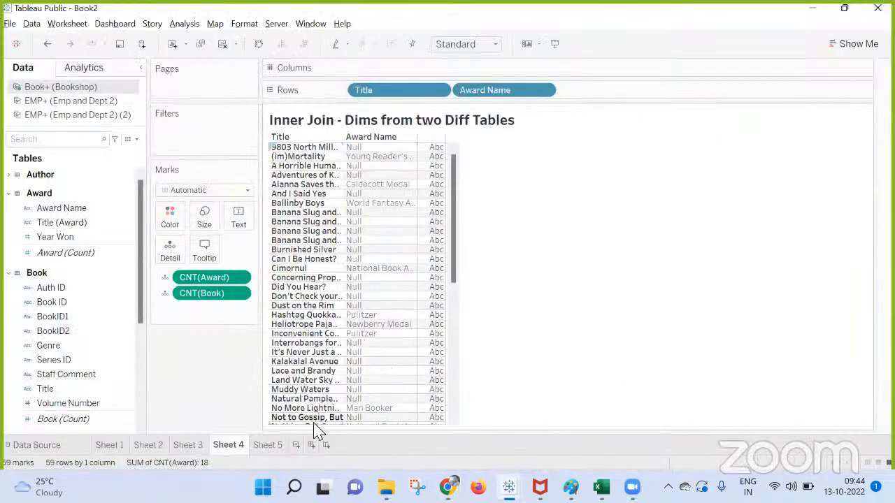
{"action": "key", "text": "ctrl+m"}
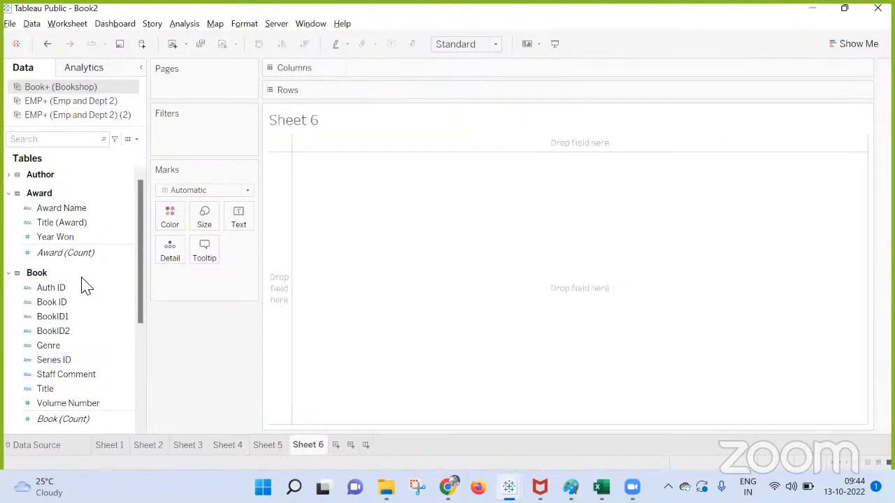
{"action": "mouse_move", "coordinate": [509, 487]}
{"action": "left_click", "coordinate": [438, 402]}
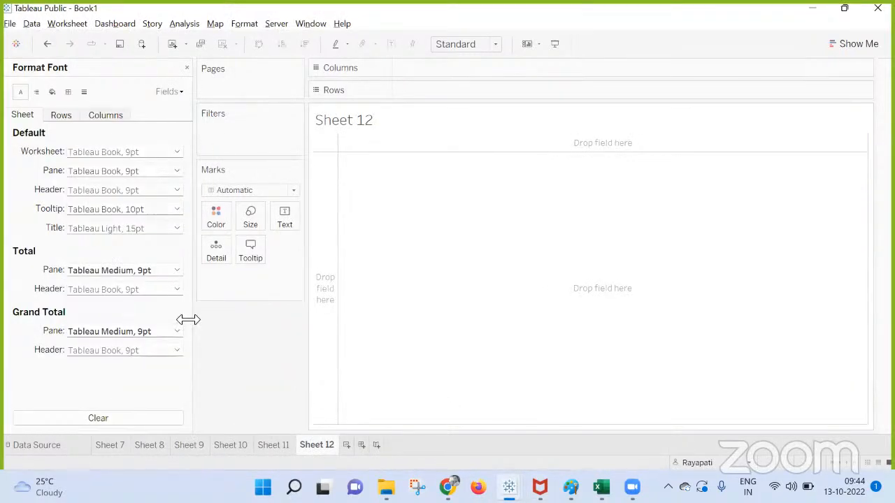
Step: Close the Format Font pane and browse the Orders (Sample - Superstore) field list
{"action": "left_click", "coordinate": [186, 67]}
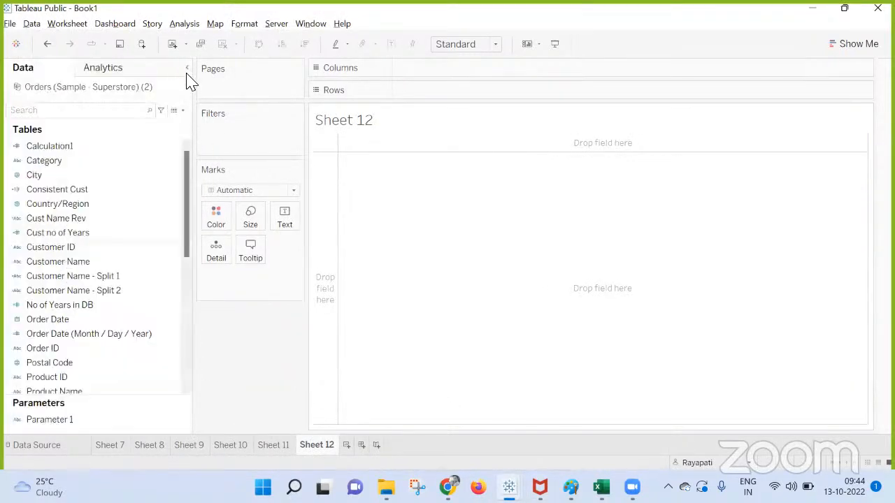
{"action": "scroll", "coordinate": [102, 350], "scroll_direction": "down", "scroll_amount": 5}
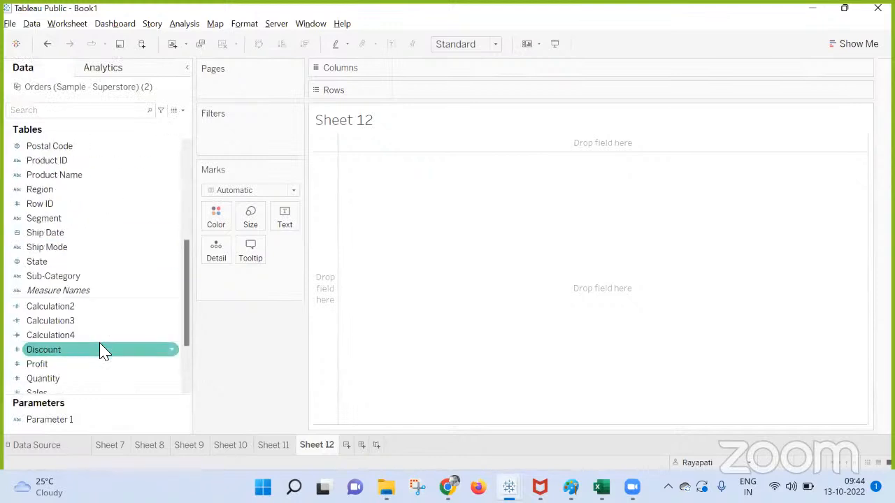
{"action": "scroll", "coordinate": [101, 350], "scroll_direction": "up", "scroll_amount": 1}
{"action": "scroll", "coordinate": [98, 308], "scroll_direction": "up", "scroll_amount": 2}
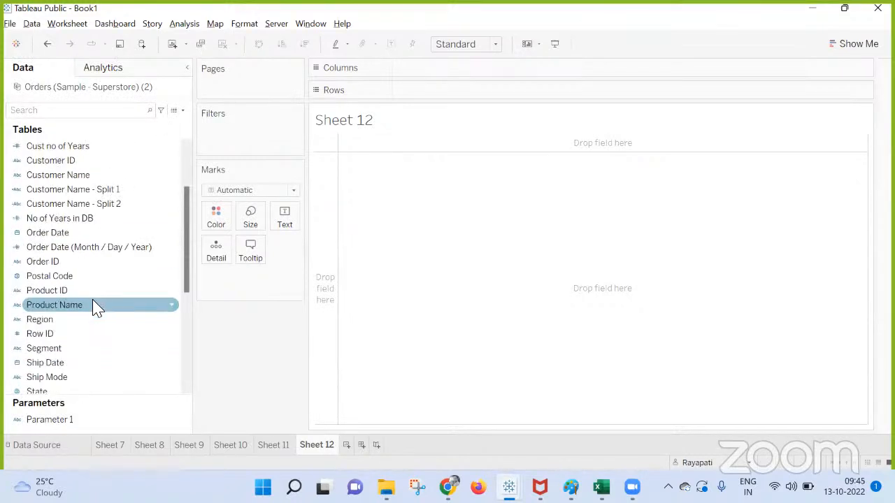
{"action": "left_click_drag", "start_coordinate": [64, 235], "coordinate": [256, 347]}
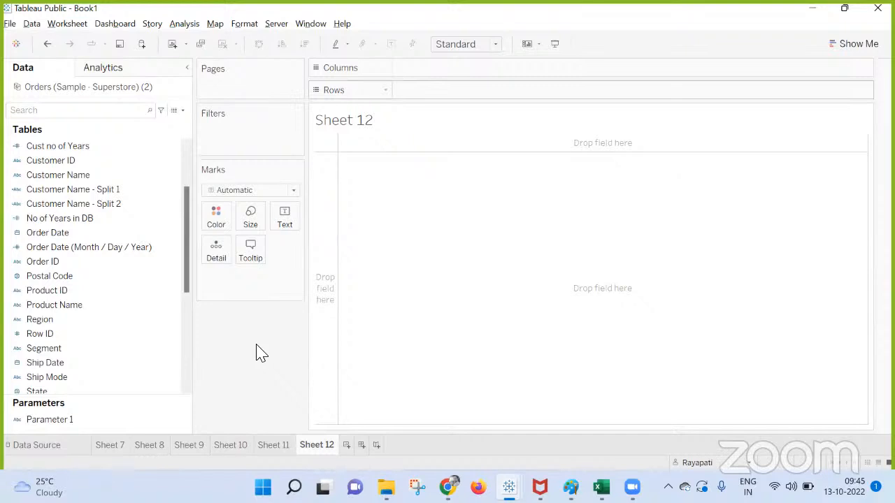
{"action": "mouse_move", "coordinate": [448, 487]}
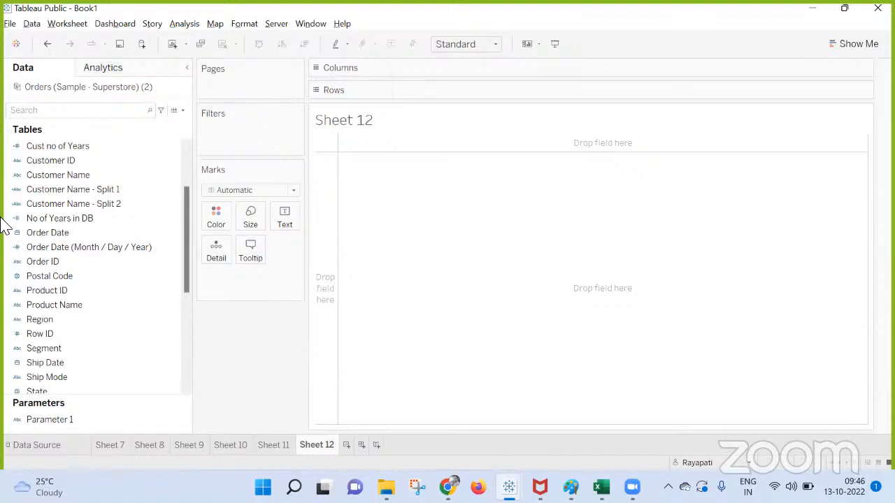
Step: Return to the Google Meet call and choose Stop presenting from the Present button
{"action": "left_click", "coordinate": [448, 488]}
{"action": "left_click", "coordinate": [386, 442]}
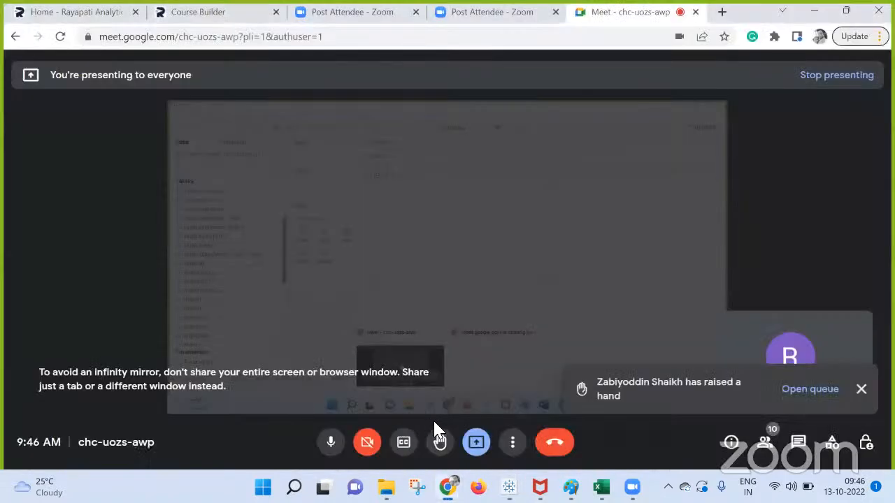
{"action": "left_click", "coordinate": [475, 442]}
{"action": "left_click", "coordinate": [545, 398]}
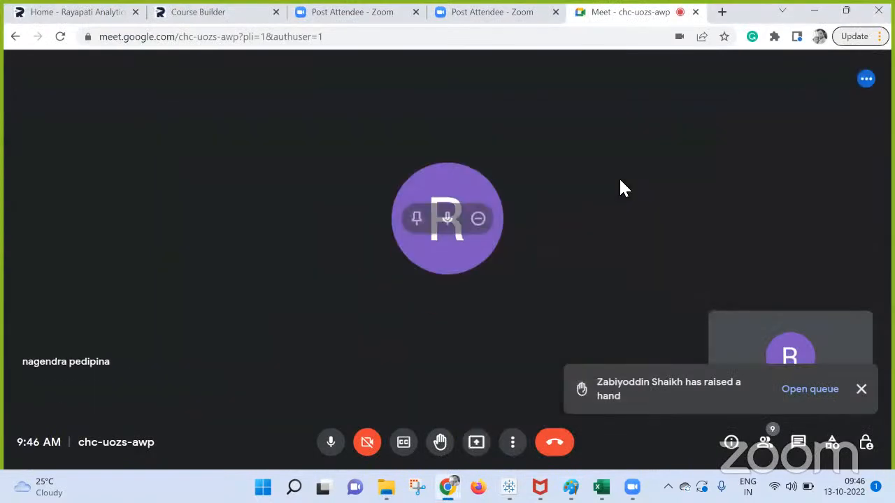
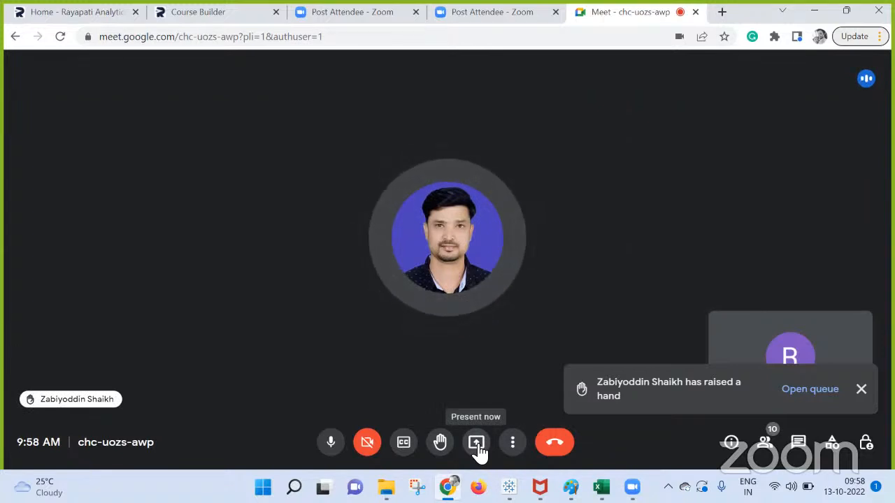
Step: Present the entire screen to the Google Meet call, then bring Tableau Book1 forward
{"action": "left_click", "coordinate": [479, 449]}
{"action": "left_click", "coordinate": [556, 342]}
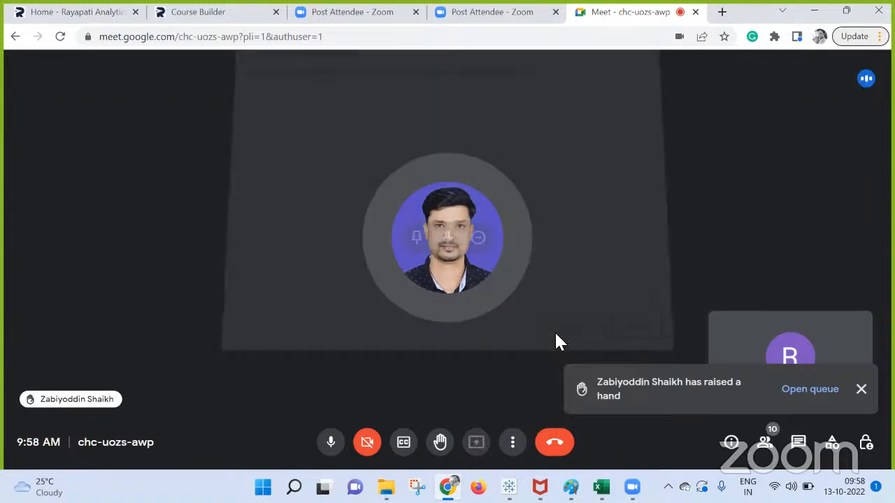
{"action": "left_click", "coordinate": [577, 329]}
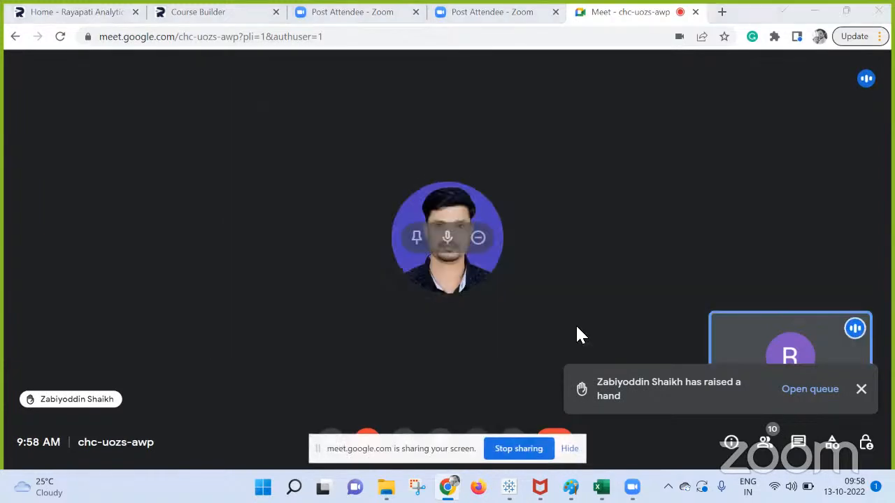
{"action": "mouse_move", "coordinate": [509, 487]}
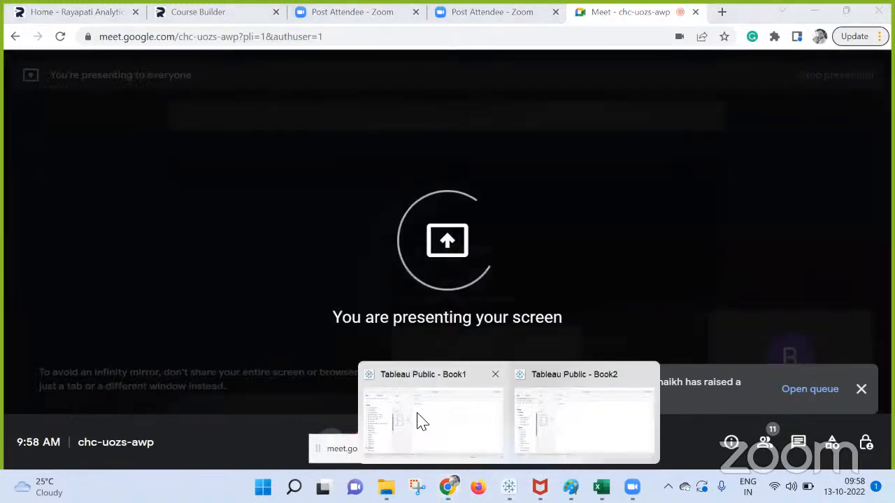
{"action": "left_click", "coordinate": [422, 422]}
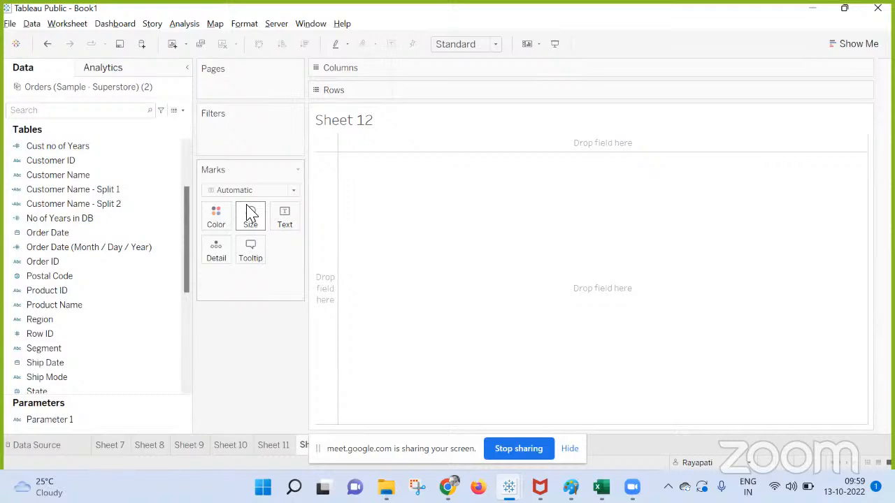
Step: Put Measure Names on Rows and Measure Values on Columns to draw bars
{"action": "scroll", "coordinate": [80, 236], "scroll_direction": "down", "scroll_amount": 2}
{"action": "scroll", "coordinate": [80, 236], "scroll_direction": "down", "scroll_amount": 3}
{"action": "left_click_drag", "start_coordinate": [86, 205], "coordinate": [496, 92]}
{"action": "mouse_move", "coordinate": [57, 378]}
{"action": "left_mouse_down"}
{"action": "mouse_move", "coordinate": [384, 142]}
{"action": "mouse_move", "coordinate": [436, 70]}
{"action": "left_mouse_up"}
Step: Show a Measure Names filter and keep only the Sales measure
{"action": "right_click", "coordinate": [422, 92]}
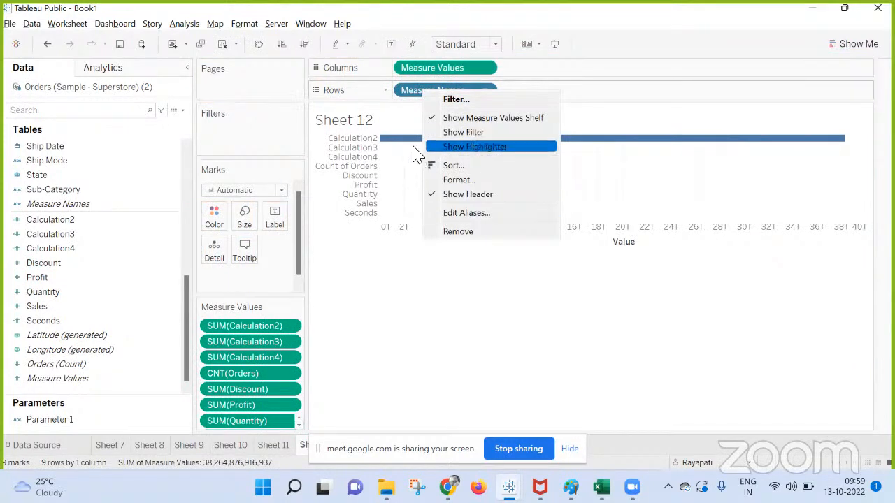
{"action": "left_click", "coordinate": [475, 134]}
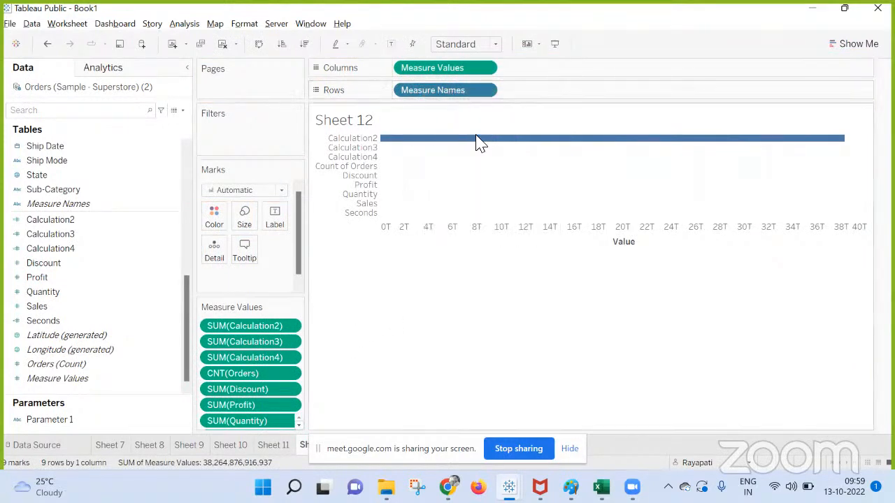
{"action": "left_click", "coordinate": [776, 131]}
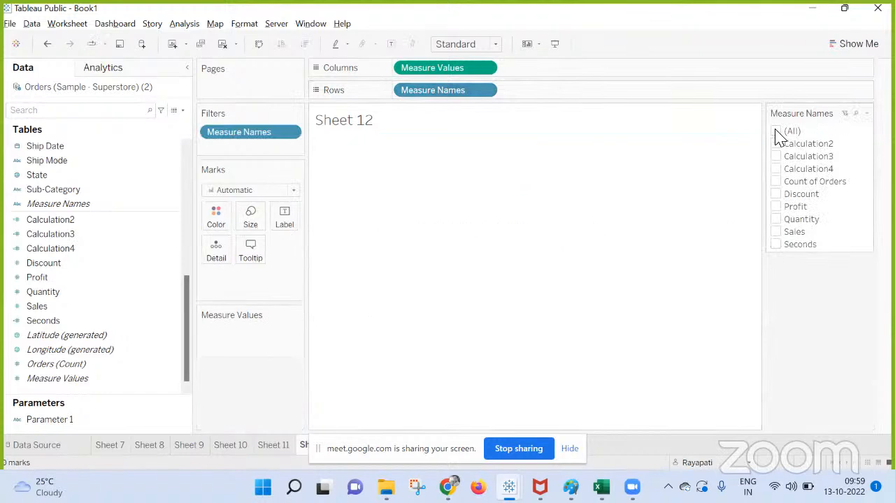
{"action": "left_click", "coordinate": [775, 232]}
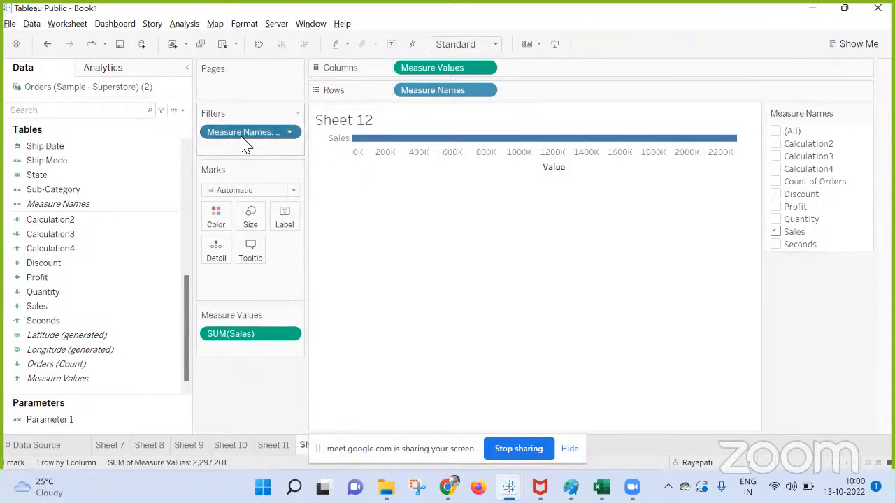
{"action": "left_click", "coordinate": [184, 23]}
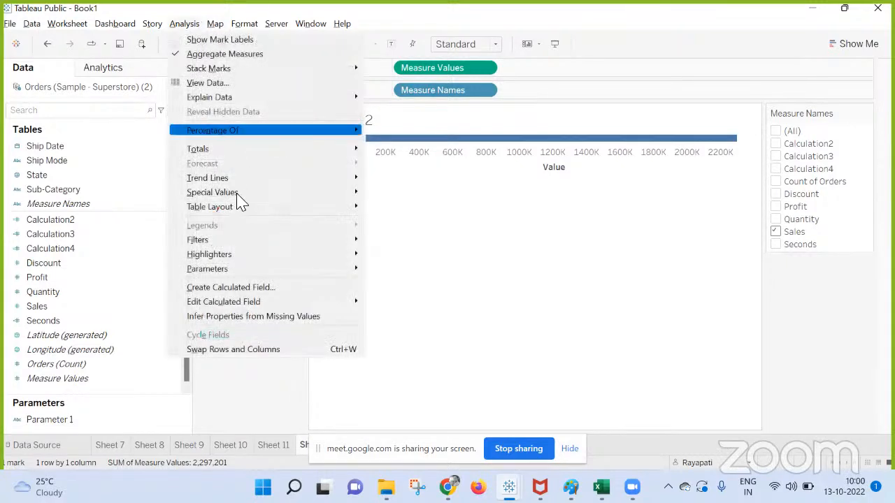
Step: Create a calculated field named 'Sale' with the formula [Profit]
{"action": "left_click", "coordinate": [217, 288]}
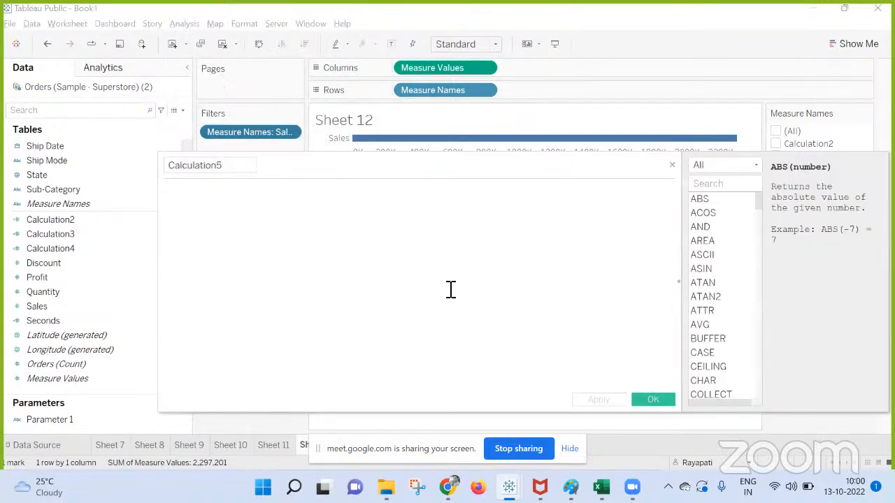
{"action": "type", "text": "Profi"}
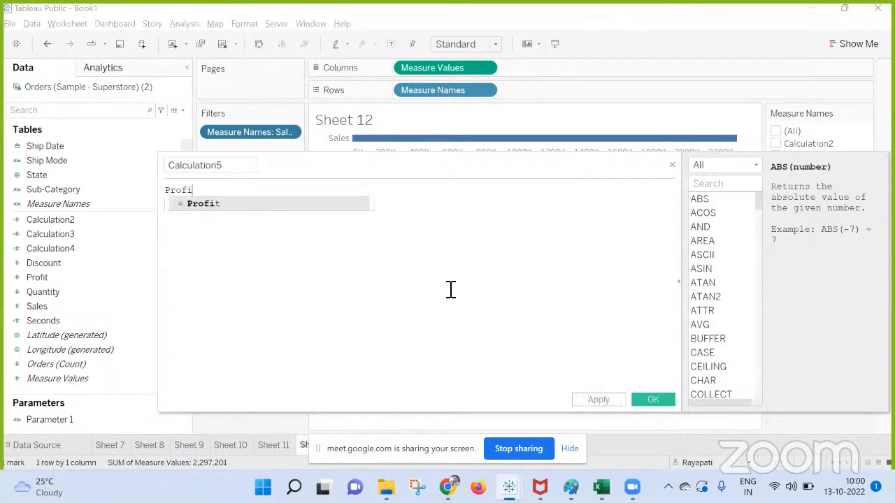
{"action": "left_click", "coordinate": [238, 206]}
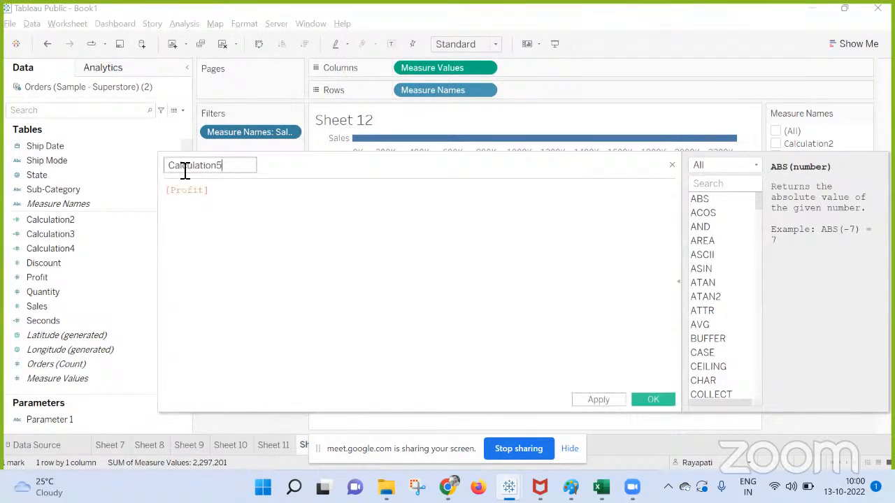
{"action": "double_click", "coordinate": [236, 172]}
{"action": "type", "text": "Sale"}
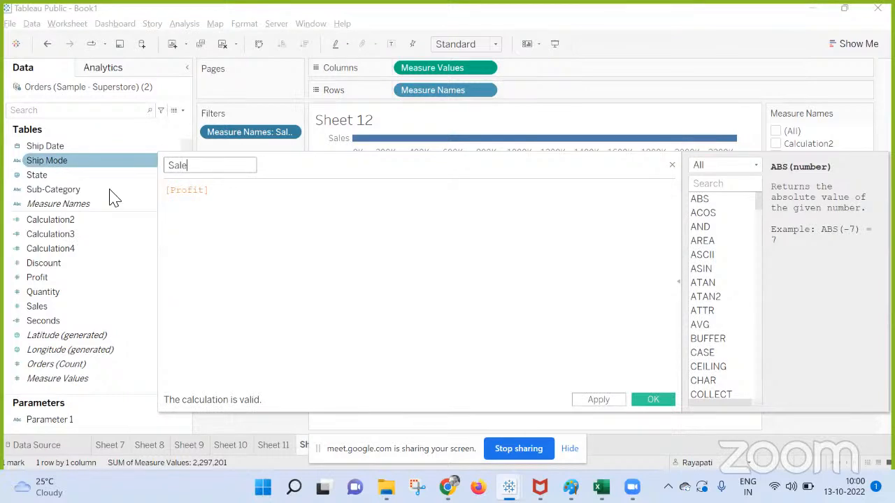
{"action": "left_click", "coordinate": [598, 399]}
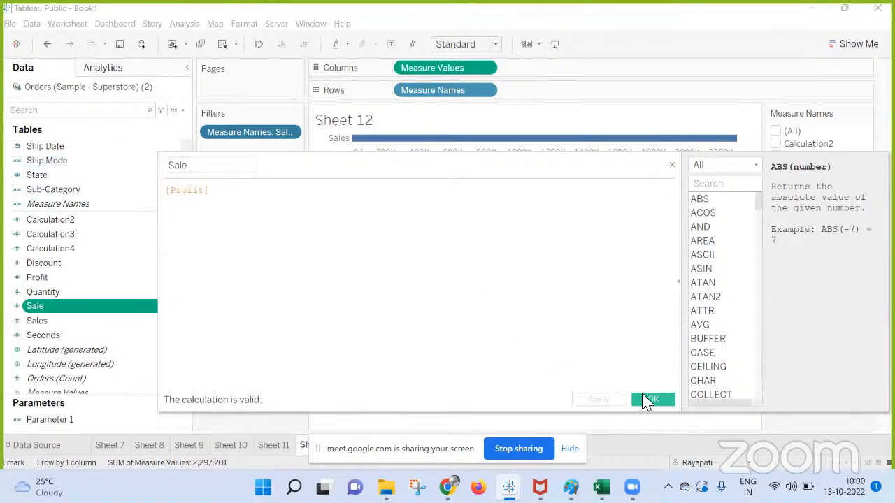
{"action": "left_click", "coordinate": [647, 400]}
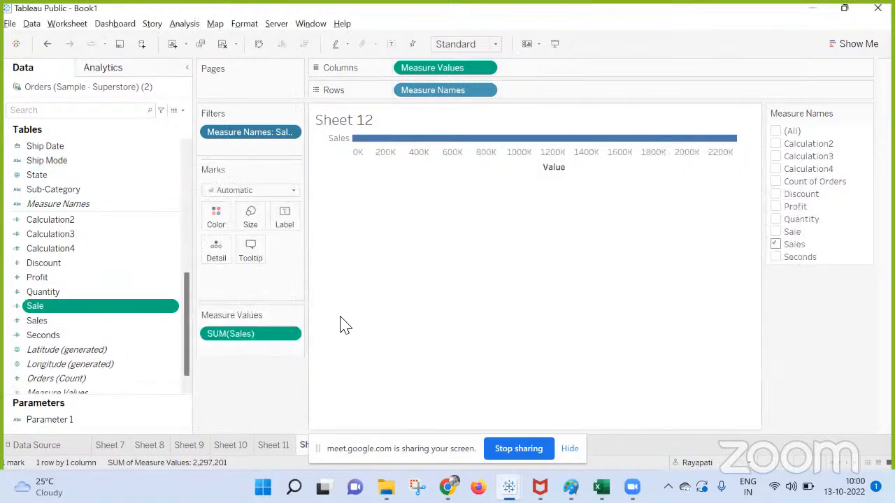
Step: Swap the Measure Names filter from Sales to Sale and hide the sharing notice
{"action": "left_click", "coordinate": [776, 244]}
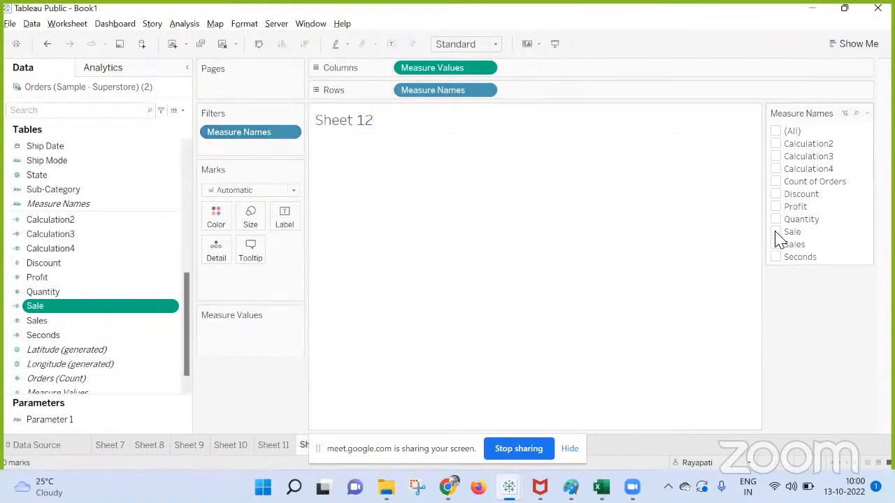
{"action": "left_click", "coordinate": [776, 232]}
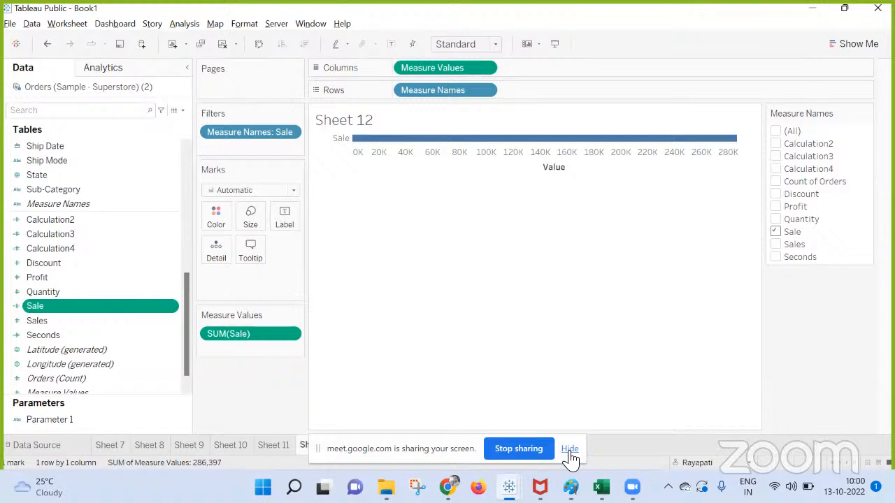
{"action": "left_click", "coordinate": [570, 450]}
Step: Check the Meet call, review Book2 and Book1's Sheet 12, then return to Meet
{"action": "left_click", "coordinate": [448, 487]}
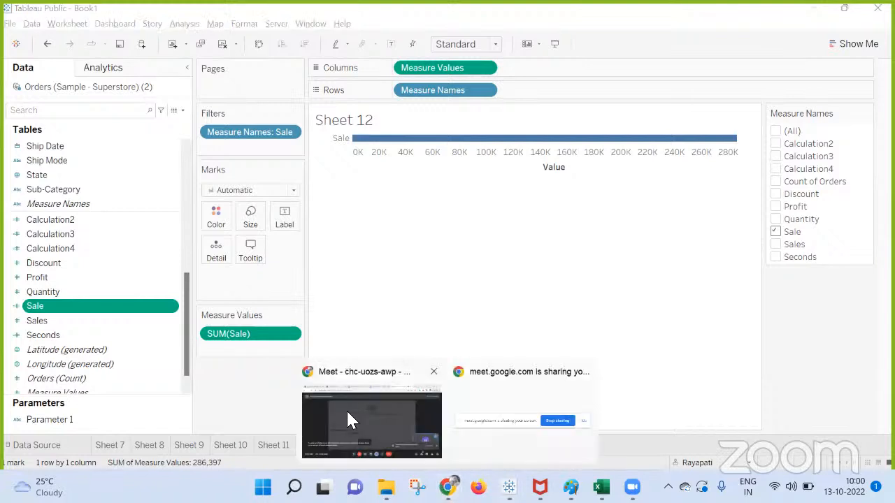
{"action": "left_click", "coordinate": [352, 420]}
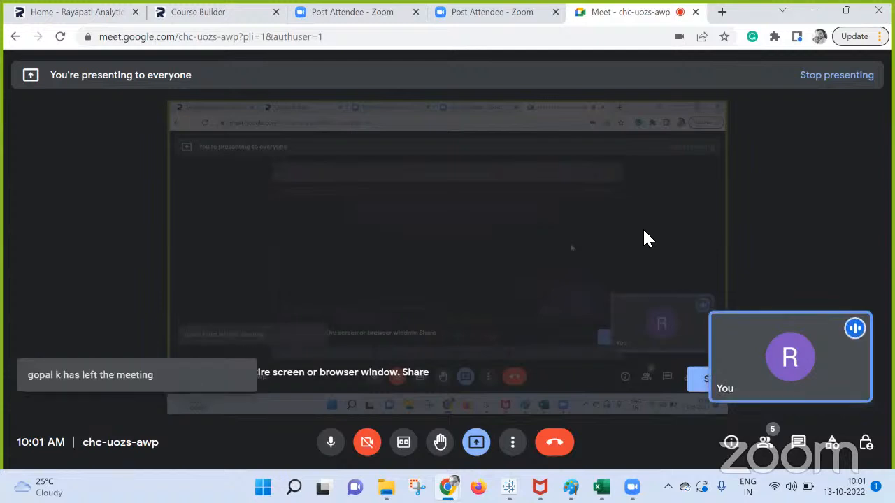
{"action": "mouse_move", "coordinate": [509, 487]}
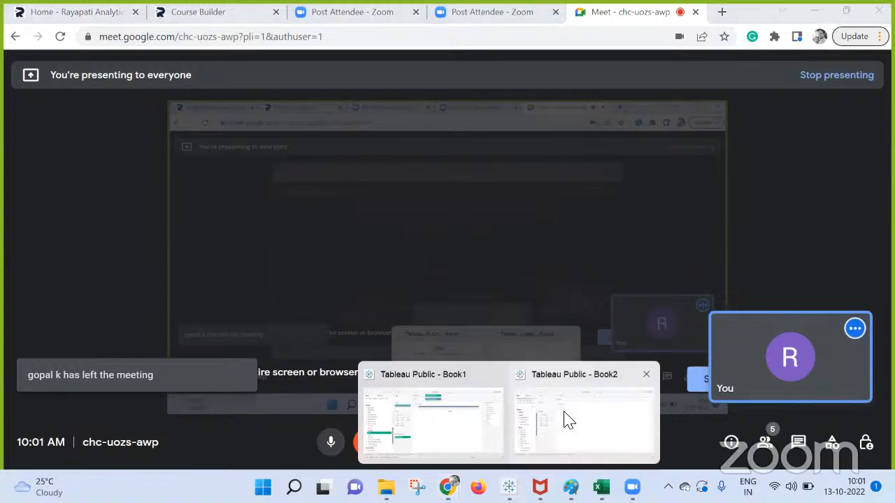
{"action": "left_click", "coordinate": [568, 419]}
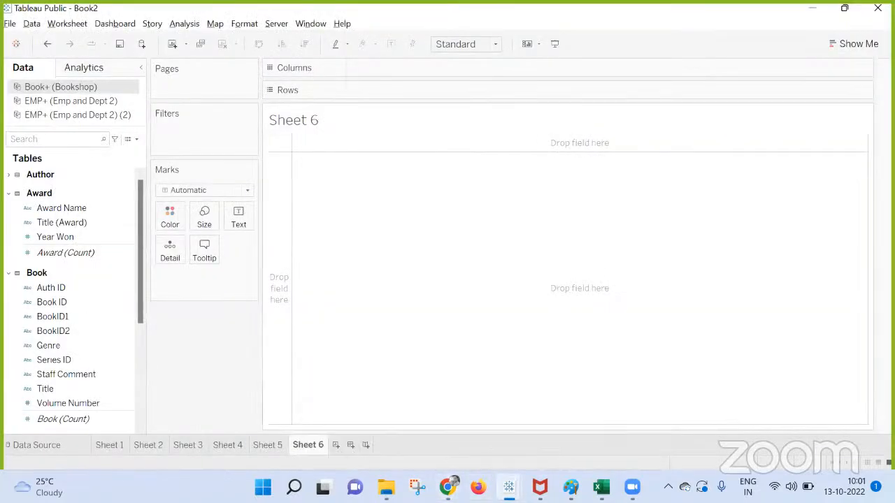
{"action": "left_click", "coordinate": [425, 435]}
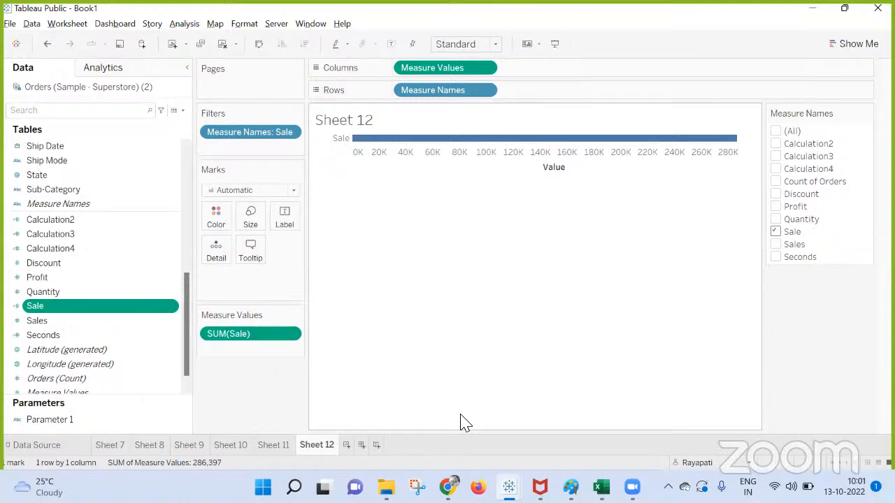
{"action": "left_click", "coordinate": [447, 487]}
{"action": "left_click", "coordinate": [385, 423]}
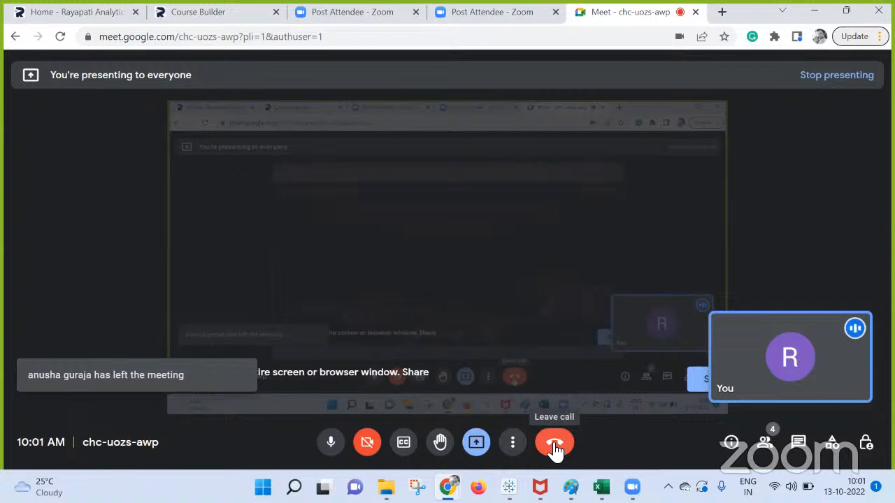
Step: End the Google Meet call for everyone, then show Sheet 9 in Tableau Book1
{"action": "left_click", "coordinate": [554, 448]}
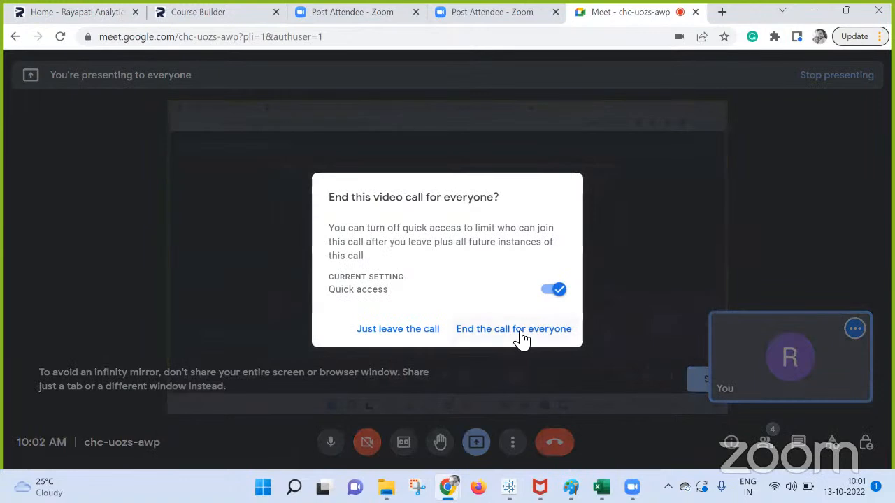
{"action": "left_click", "coordinate": [519, 334]}
{"action": "mouse_move", "coordinate": [509, 487]}
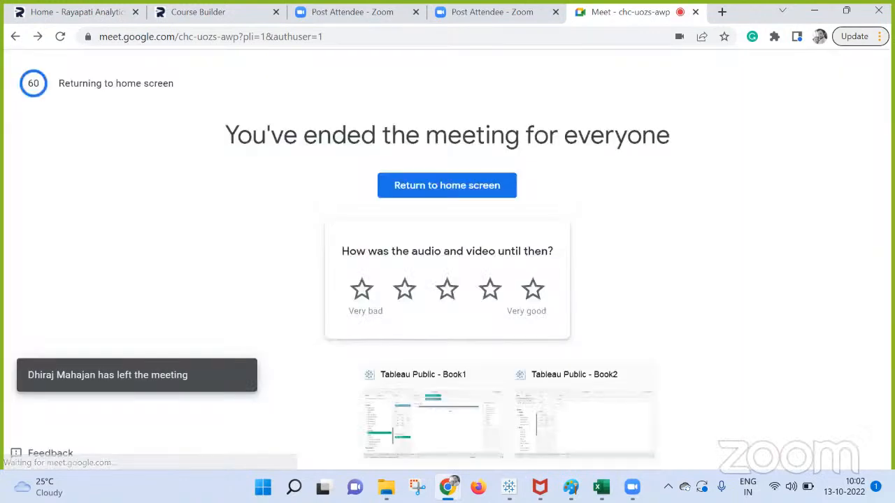
{"action": "left_click", "coordinate": [435, 409]}
{"action": "left_click", "coordinate": [191, 445]}
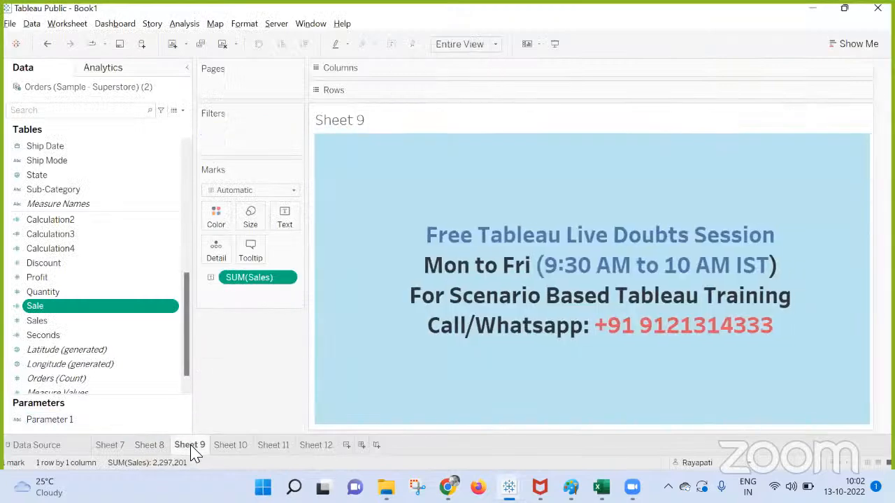